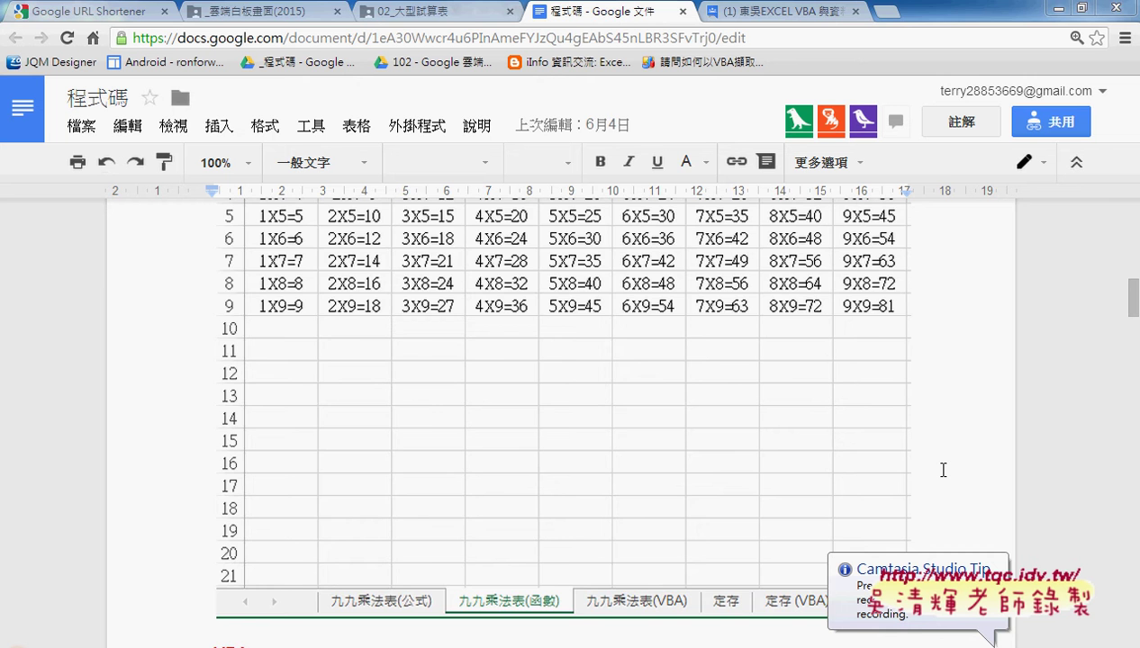
- Scroll the notes down to the VBA section's 9×9 table image with rows 3, 6, 9 highlighted
{"action": "scroll", "coordinate": [942, 469], "scroll_direction": "down", "scroll_amount": 2}
{"action": "scroll", "coordinate": [942, 470], "scroll_direction": "down", "scroll_amount": 3}
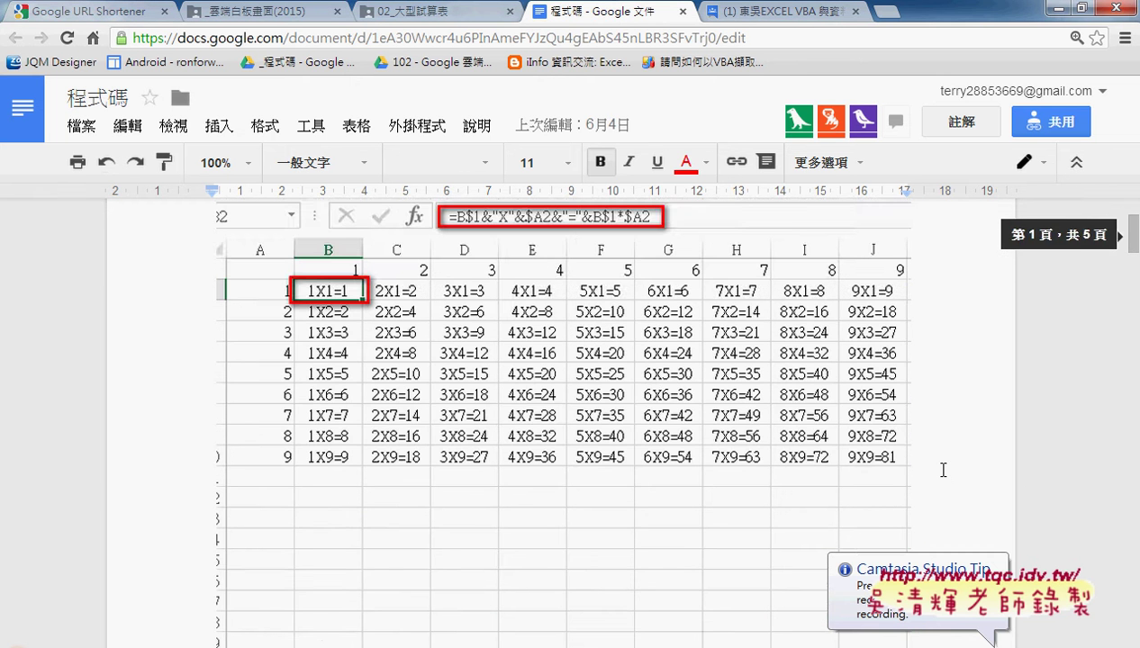
{"action": "scroll", "coordinate": [845, 438], "scroll_direction": "down", "scroll_amount": 3}
{"action": "scroll", "coordinate": [595, 443], "scroll_direction": "down", "scroll_amount": 3}
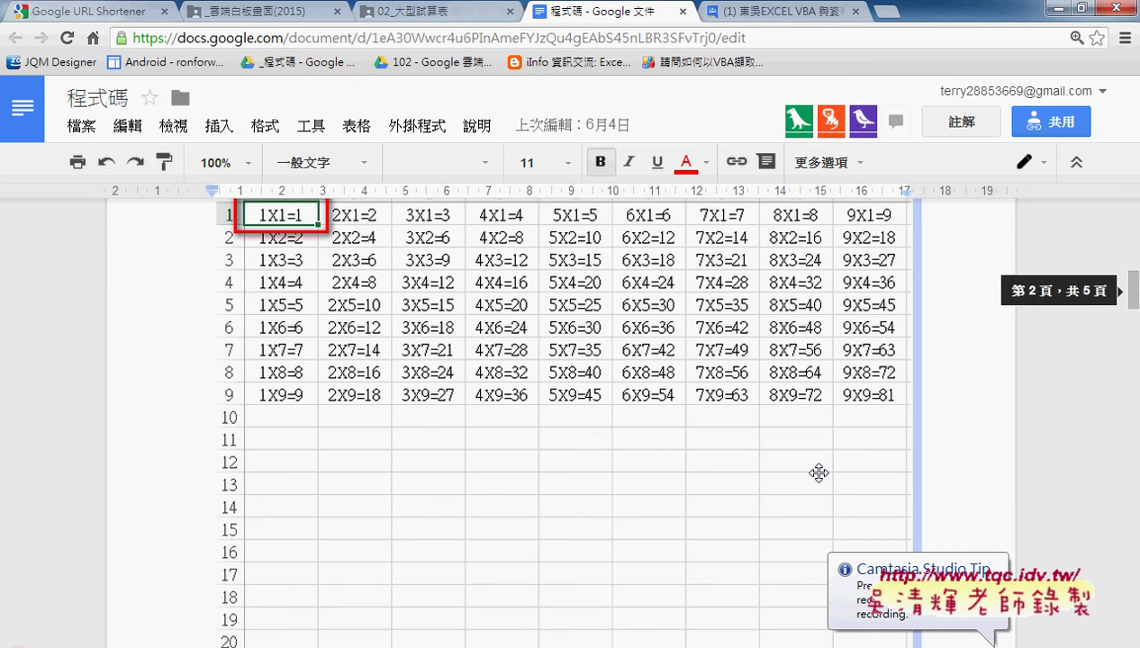
{"action": "scroll", "coordinate": [818, 474], "scroll_direction": "down", "scroll_amount": 3}
{"action": "scroll", "coordinate": [818, 473], "scroll_direction": "down", "scroll_amount": 2}
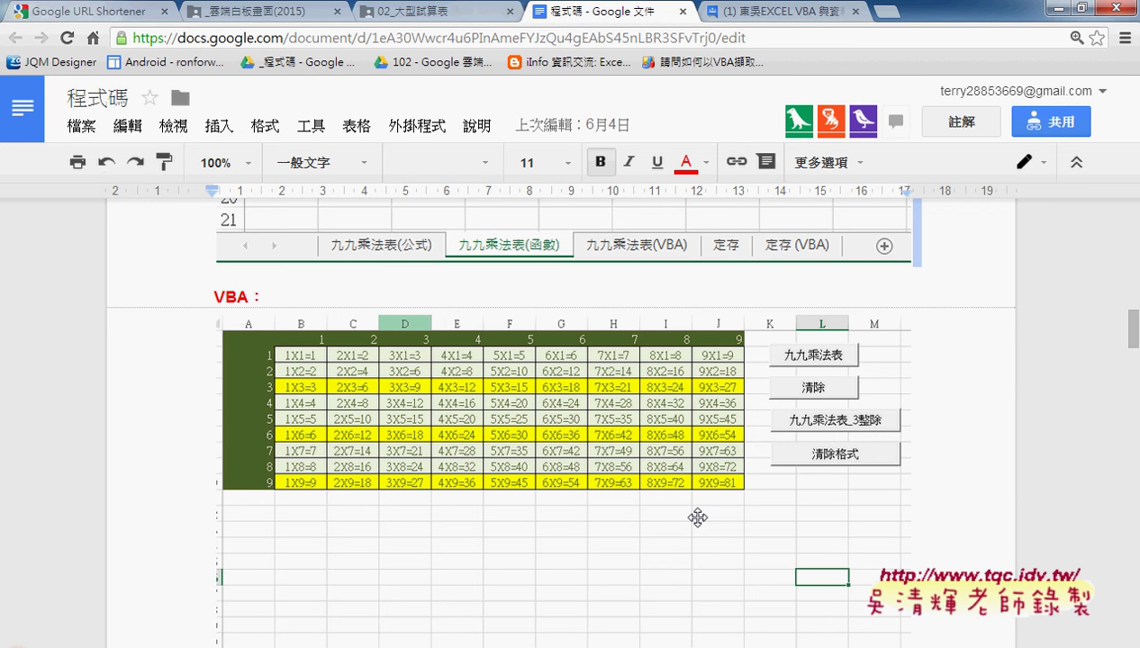
- Minimize Chrome to show the 九九乘法表(VBA) sheet, ink-circle B2 and the row-by-row fill order, then erase it
{"action": "left_click", "coordinate": [1058, 11]}
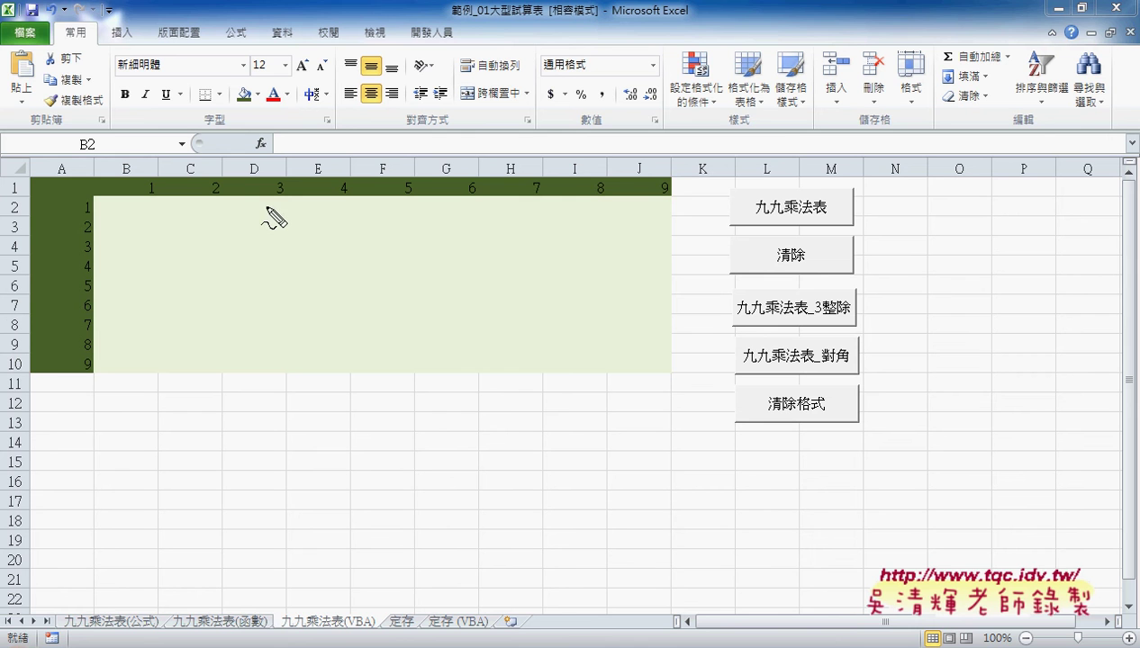
{"action": "mouse_move", "coordinate": [151, 221]}
{"action": "left_mouse_down"}
{"action": "mouse_move", "coordinate": [135, 193]}
{"action": "mouse_move", "coordinate": [151, 231]}
{"action": "mouse_move", "coordinate": [325, 213]}
{"action": "mouse_move", "coordinate": [299, 225]}
{"action": "left_mouse_up"}
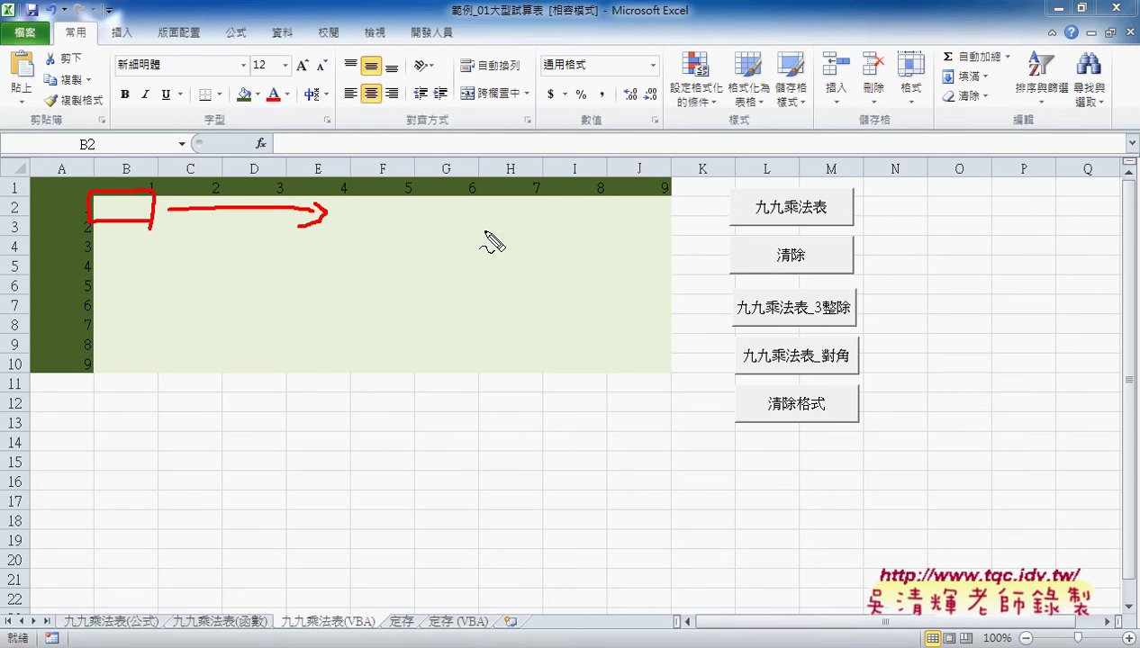
{"action": "mouse_move", "coordinate": [111, 238]}
{"action": "left_mouse_down"}
{"action": "mouse_move", "coordinate": [236, 231]}
{"action": "mouse_move", "coordinate": [236, 241]}
{"action": "left_mouse_up"}
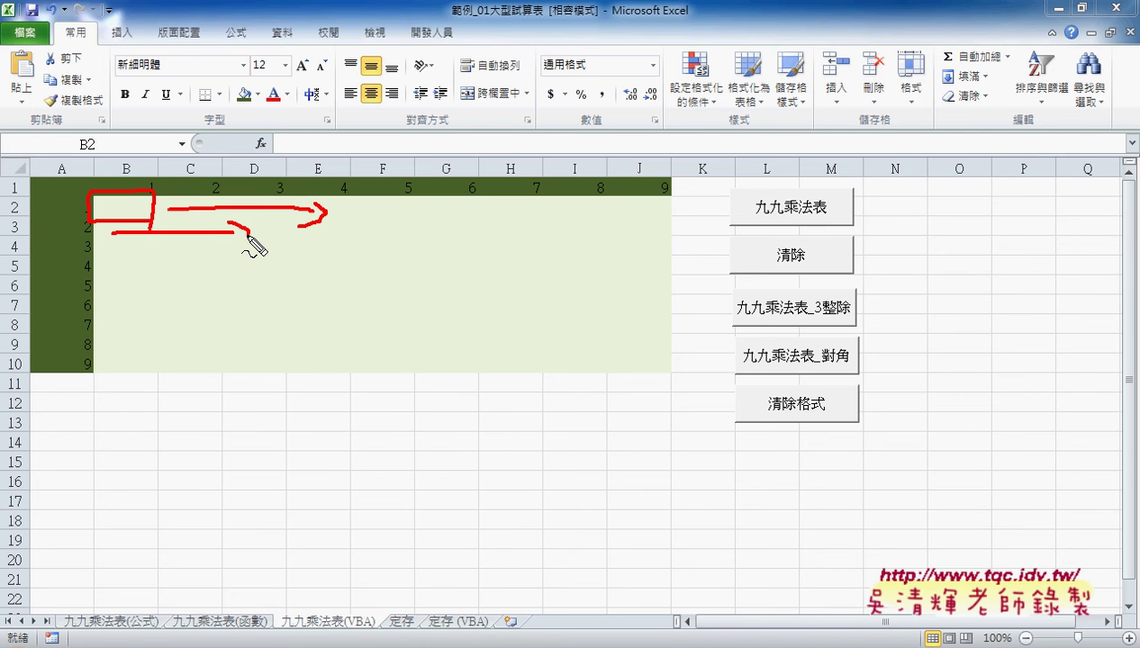
{"action": "mouse_move", "coordinate": [132, 256]}
{"action": "left_mouse_down"}
{"action": "mouse_move", "coordinate": [236, 259]}
{"action": "mouse_move", "coordinate": [214, 268]}
{"action": "left_mouse_up"}
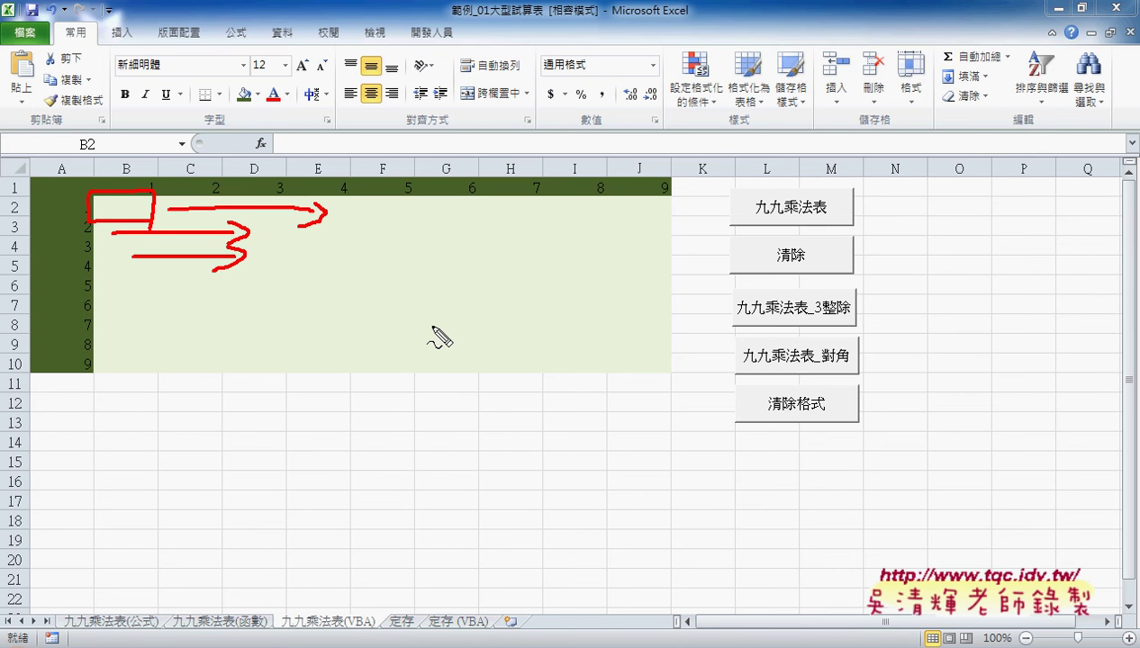
{"action": "key", "text": "Escape"}
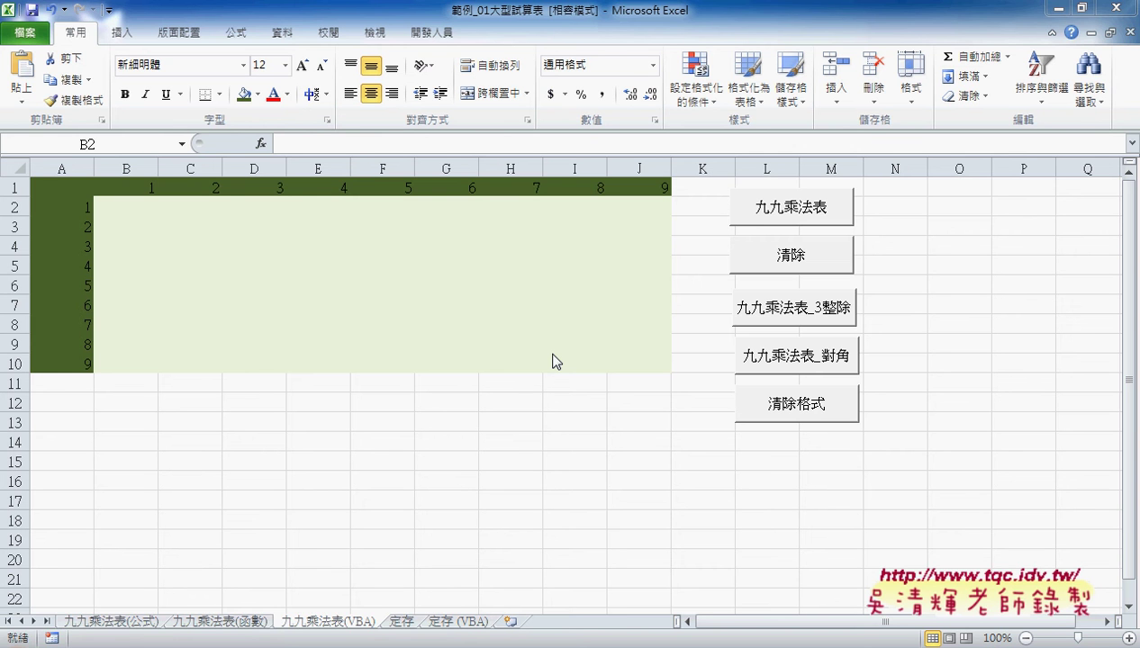
- Turn on the screen pen and circle row headers 2 and 10 in red ink
{"action": "key", "text": "ctrl+space"}
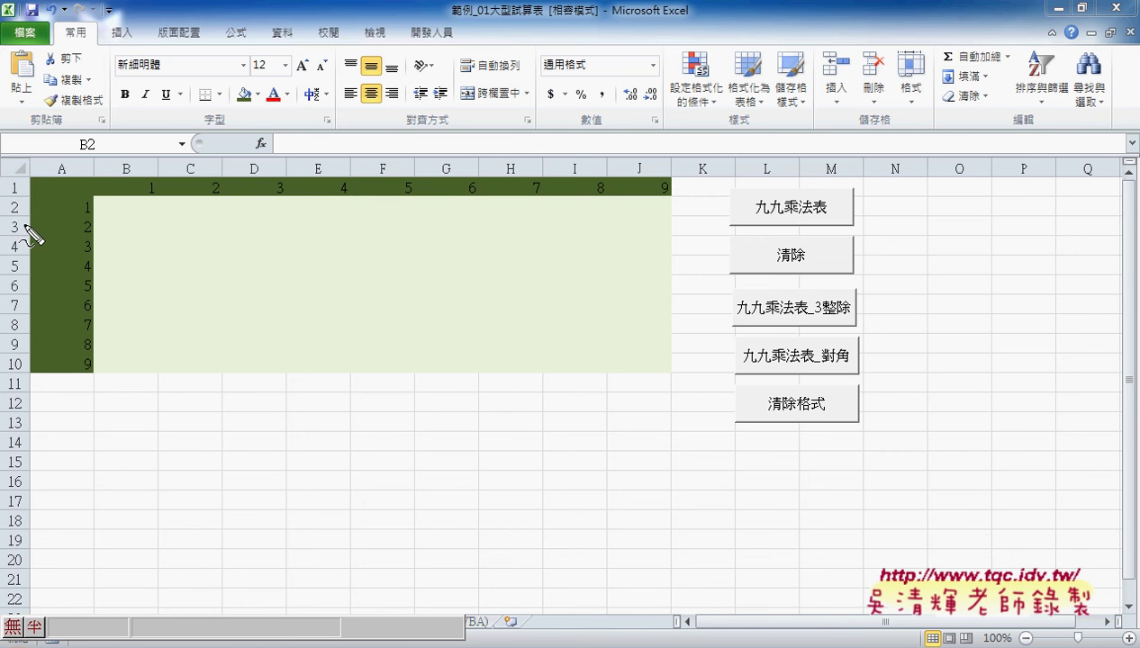
{"action": "mouse_move", "coordinate": [33, 199]}
{"action": "left_mouse_down"}
{"action": "mouse_move", "coordinate": [15, 212]}
{"action": "mouse_move", "coordinate": [40, 221]}
{"action": "left_mouse_up"}
{"action": "mouse_move", "coordinate": [22, 381]}
{"action": "left_mouse_down"}
{"action": "mouse_move", "coordinate": [7, 355]}
{"action": "mouse_move", "coordinate": [32, 384]}
{"action": "left_mouse_up"}
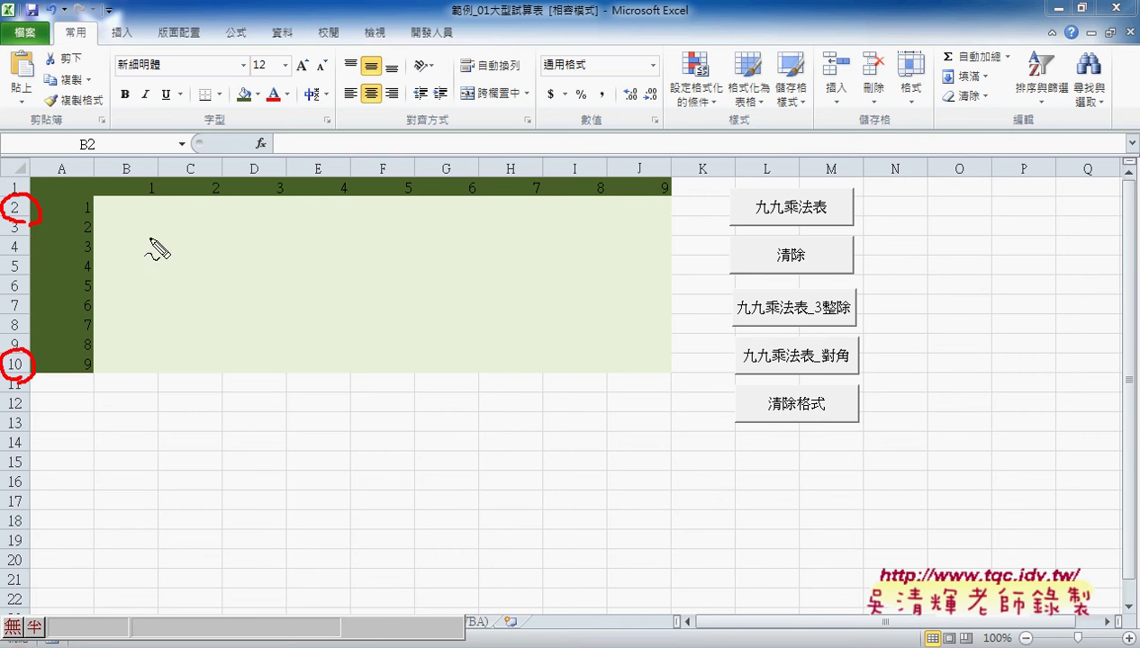
- Circle column headers B and J, then box cell B2 and draw an arrow to it
{"action": "mouse_move", "coordinate": [137, 177]}
{"action": "left_mouse_down"}
{"action": "mouse_move", "coordinate": [117, 176]}
{"action": "mouse_move", "coordinate": [147, 153]}
{"action": "left_mouse_up"}
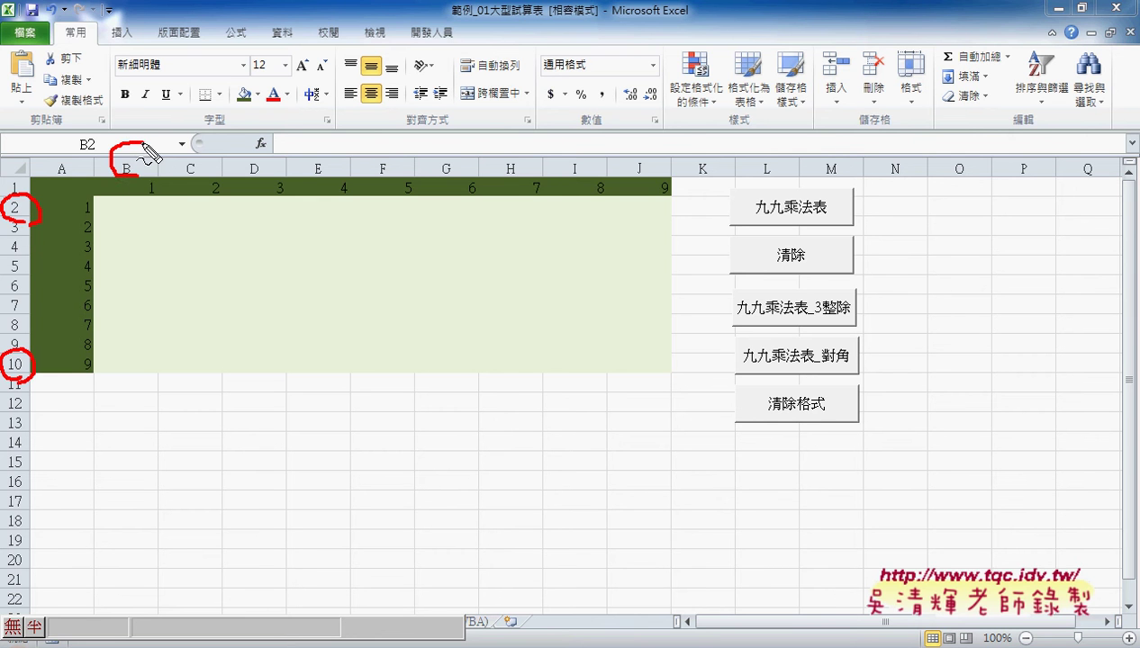
{"action": "left_click_drag", "start_coordinate": [645, 172], "coordinate": [634, 173]}
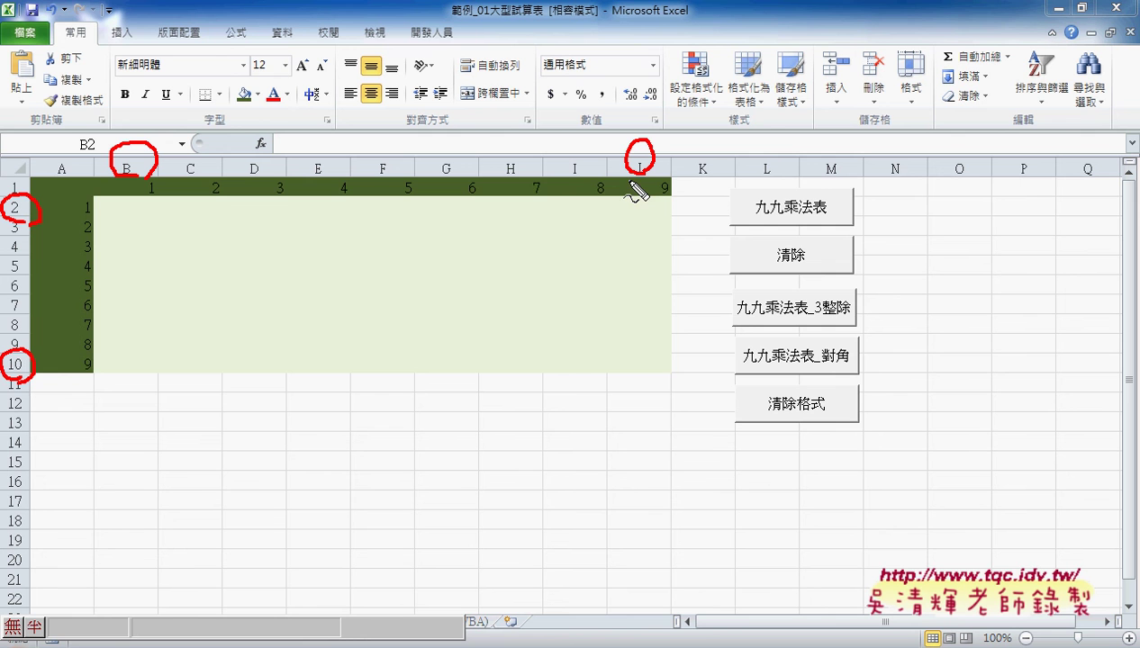
{"action": "mouse_move", "coordinate": [95, 194]}
{"action": "left_mouse_down"}
{"action": "mouse_move", "coordinate": [94, 209]}
{"action": "mouse_move", "coordinate": [158, 218]}
{"action": "mouse_move", "coordinate": [94, 224]}
{"action": "left_mouse_up"}
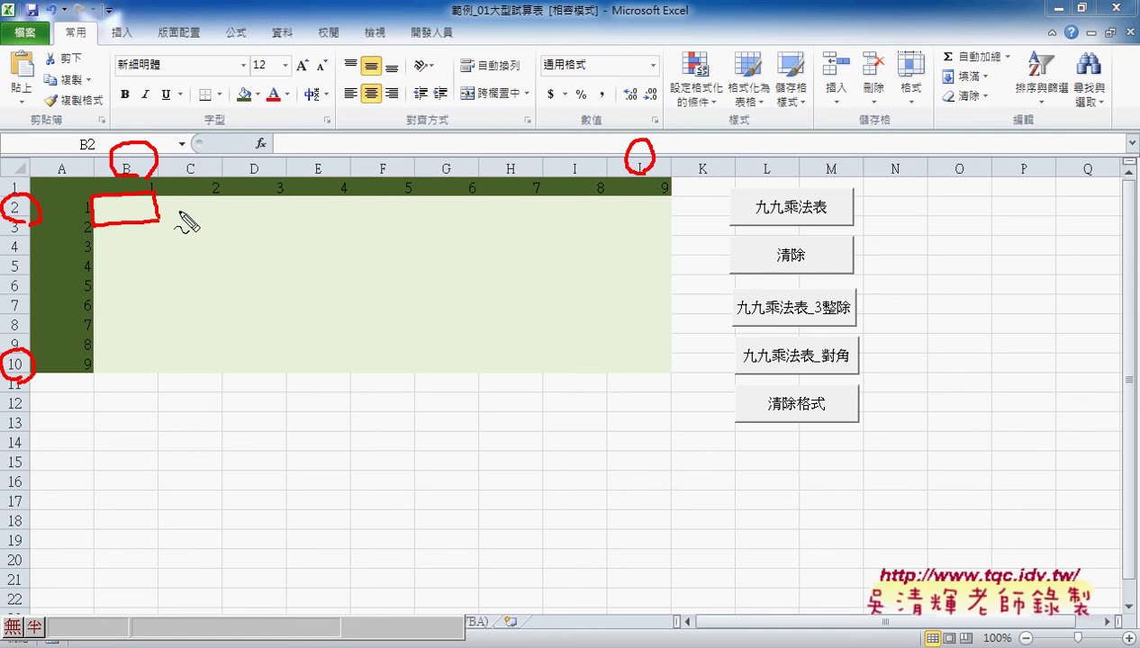
{"action": "mouse_move", "coordinate": [187, 153]}
{"action": "left_mouse_down"}
{"action": "mouse_move", "coordinate": [150, 189]}
{"action": "mouse_move", "coordinate": [184, 216]}
{"action": "left_mouse_up"}
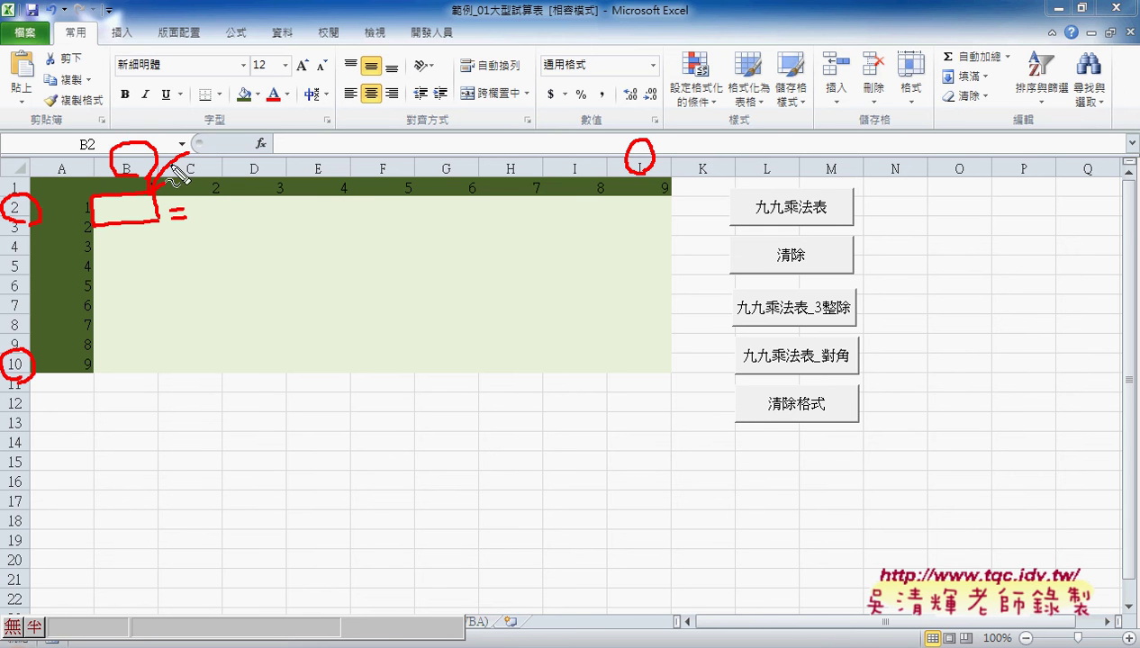
- Handwrite the first part of B2's formula beside it: j-1 & "X" & i-1
{"action": "left_click_drag", "start_coordinate": [217, 209], "coordinate": [198, 254]}
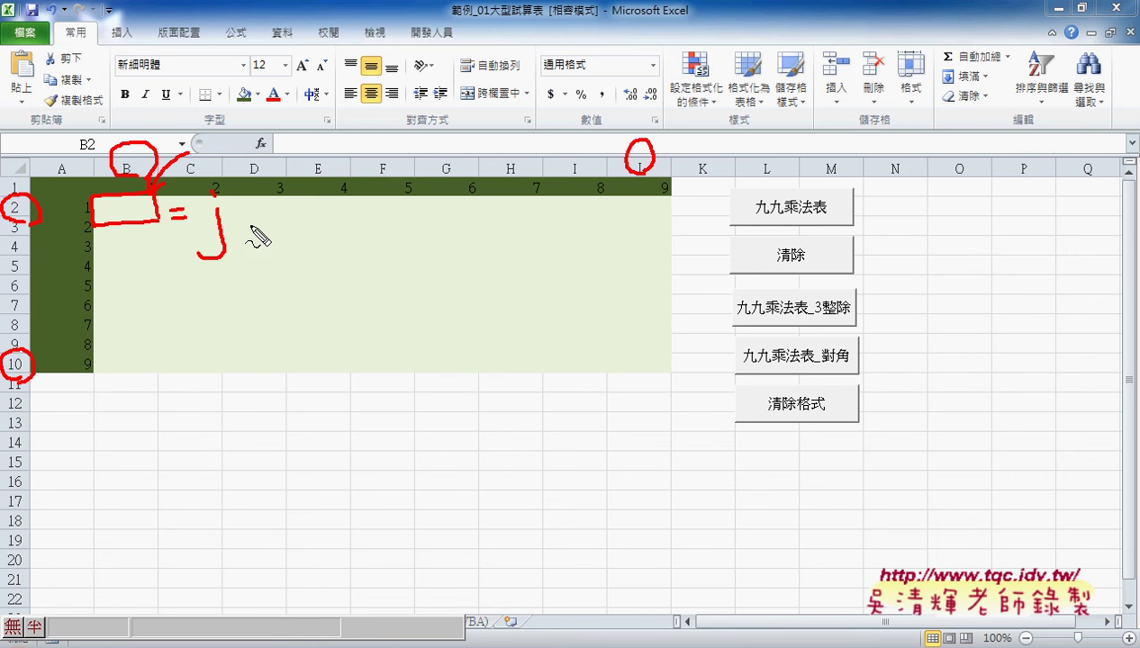
{"action": "mouse_move", "coordinate": [225, 219]}
{"action": "left_mouse_down"}
{"action": "mouse_move", "coordinate": [242, 217]}
{"action": "mouse_move", "coordinate": [250, 236]}
{"action": "left_mouse_up"}
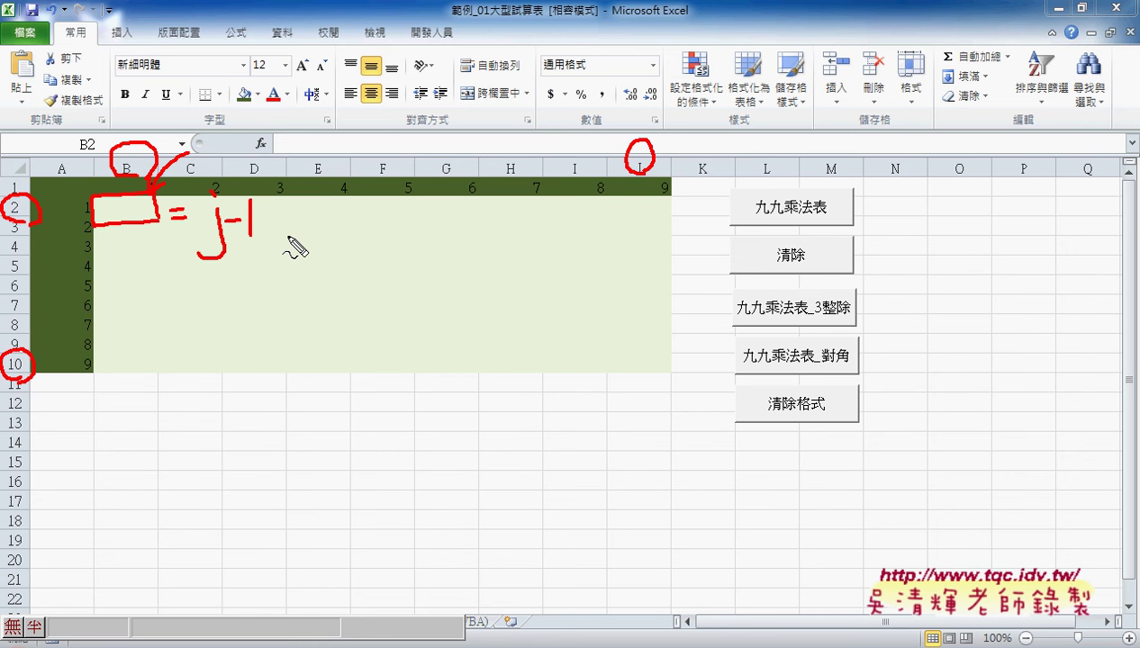
{"action": "left_click_drag", "start_coordinate": [287, 231], "coordinate": [301, 232]}
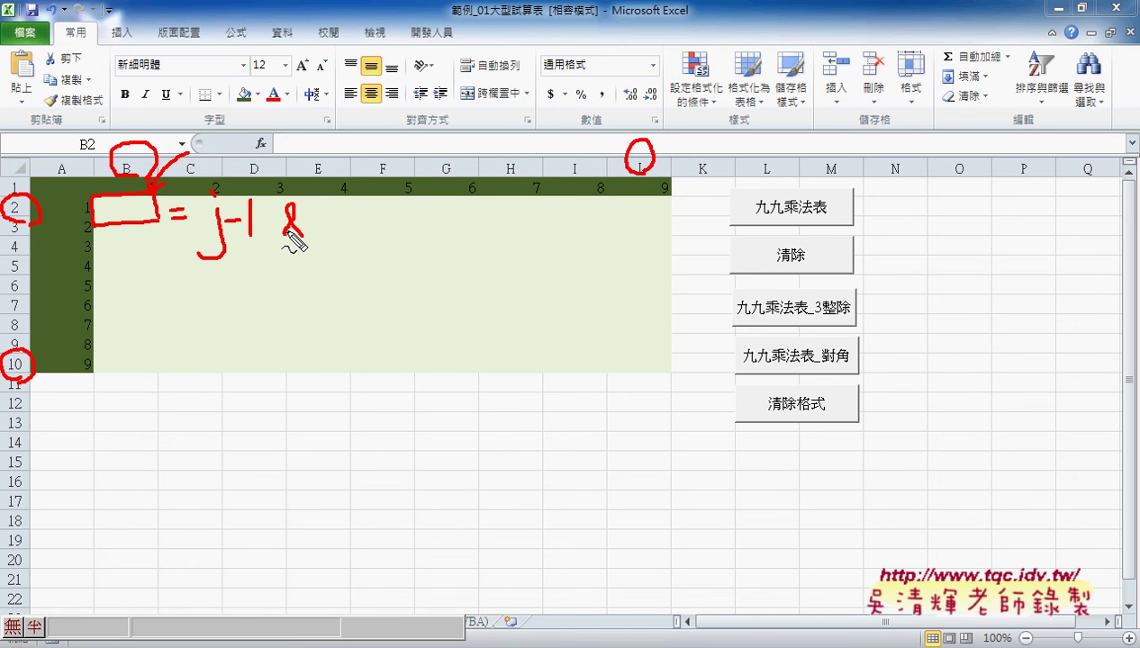
{"action": "mouse_move", "coordinate": [323, 193]}
{"action": "left_mouse_down"}
{"action": "mouse_move", "coordinate": [326, 216]}
{"action": "mouse_move", "coordinate": [369, 239]}
{"action": "mouse_move", "coordinate": [344, 241]}
{"action": "left_mouse_up"}
{"action": "left_click_drag", "start_coordinate": [378, 202], "coordinate": [427, 239]}
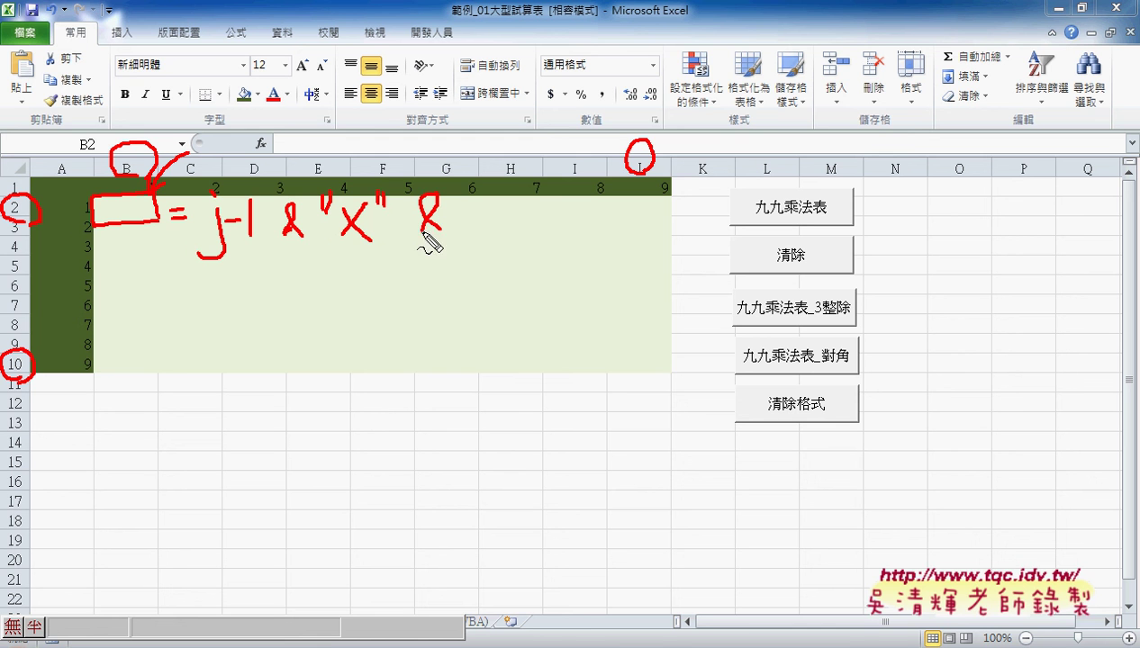
{"action": "left_click_drag", "start_coordinate": [260, 239], "coordinate": [270, 240]}
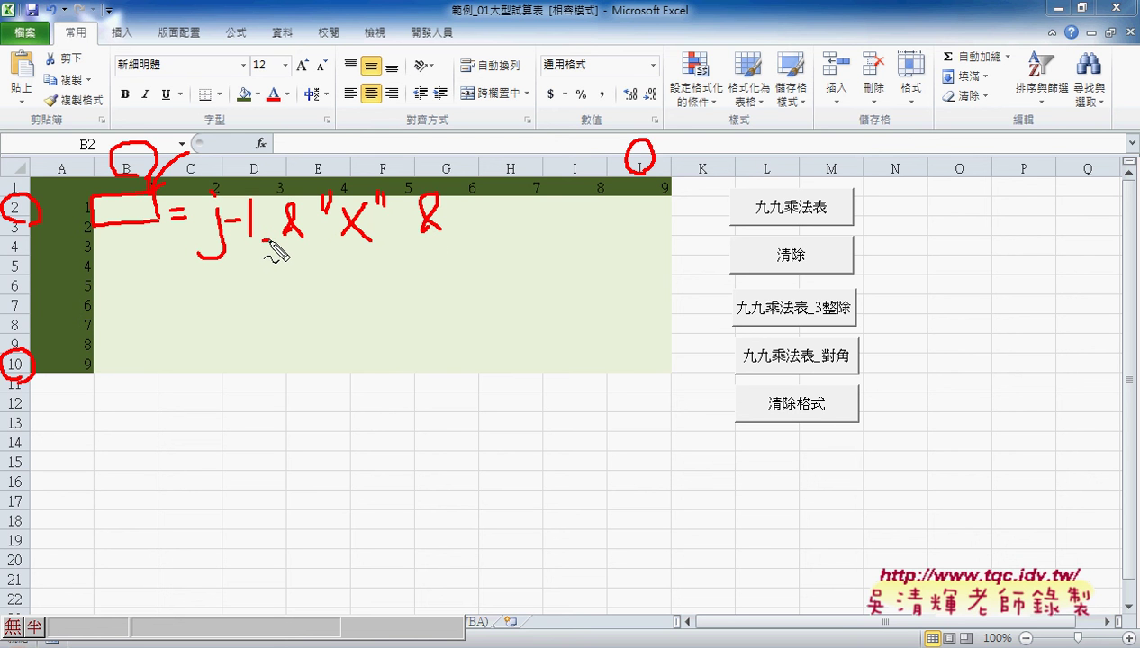
{"action": "left_click", "coordinate": [311, 239]}
{"action": "left_click", "coordinate": [482, 191]}
{"action": "mouse_move", "coordinate": [482, 207]}
{"action": "left_mouse_down"}
{"action": "mouse_move", "coordinate": [484, 232]}
{"action": "mouse_move", "coordinate": [516, 222]}
{"action": "mouse_move", "coordinate": [524, 236]}
{"action": "left_mouse_up"}
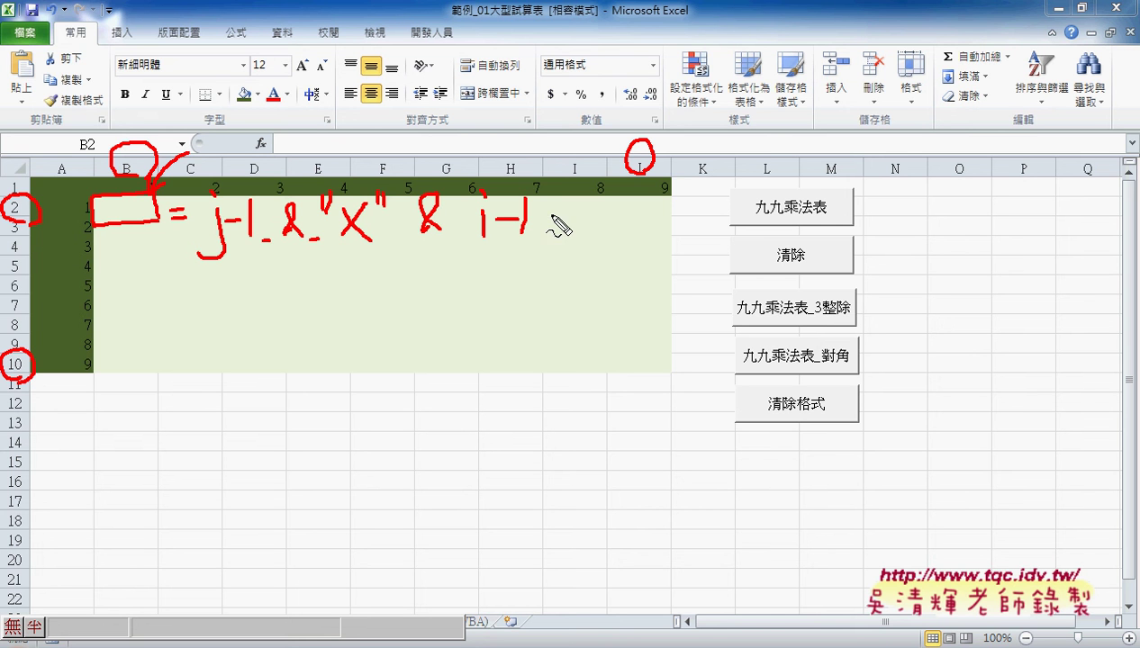
- Finish the ink formula with & "=" & (j-1)*(i-1), then clear all the ink
{"action": "left_click_drag", "start_coordinate": [556, 205], "coordinate": [567, 230]}
{"action": "left_click_drag", "start_coordinate": [596, 184], "coordinate": [595, 196]}
{"action": "mouse_move", "coordinate": [604, 183]}
{"action": "left_mouse_down"}
{"action": "mouse_move", "coordinate": [604, 195]}
{"action": "mouse_move", "coordinate": [645, 217]}
{"action": "mouse_move", "coordinate": [658, 198]}
{"action": "left_mouse_up"}
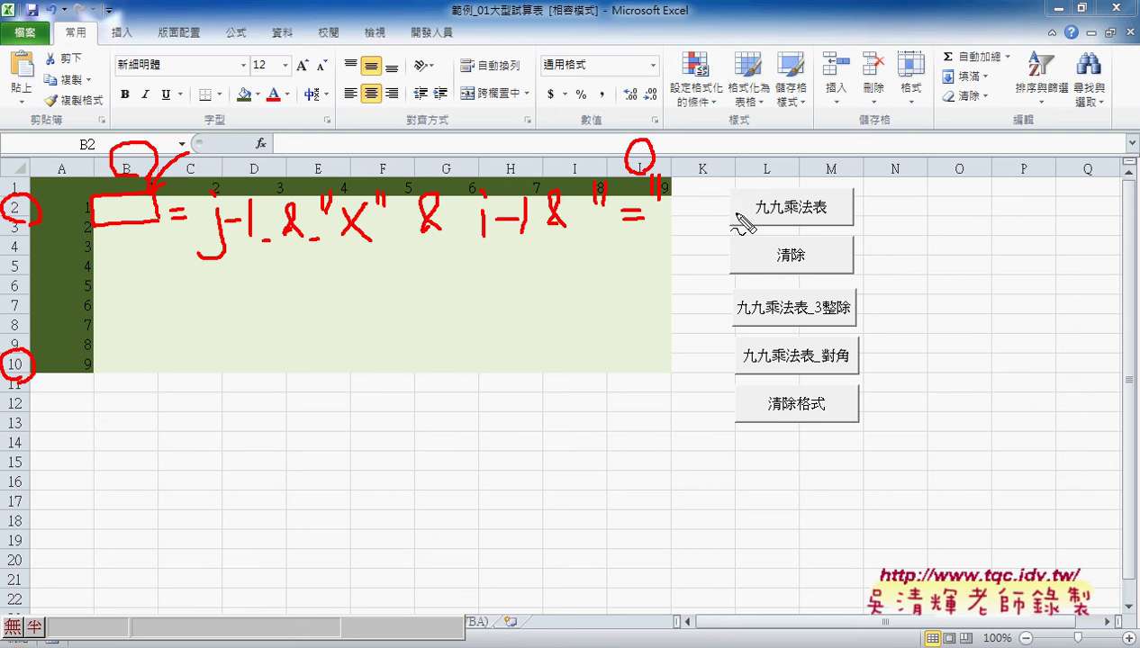
{"action": "left_click_drag", "start_coordinate": [721, 211], "coordinate": [756, 267]}
{"action": "left_click_drag", "start_coordinate": [757, 192], "coordinate": [819, 229]}
{"action": "left_click_drag", "start_coordinate": [842, 180], "coordinate": [836, 238]}
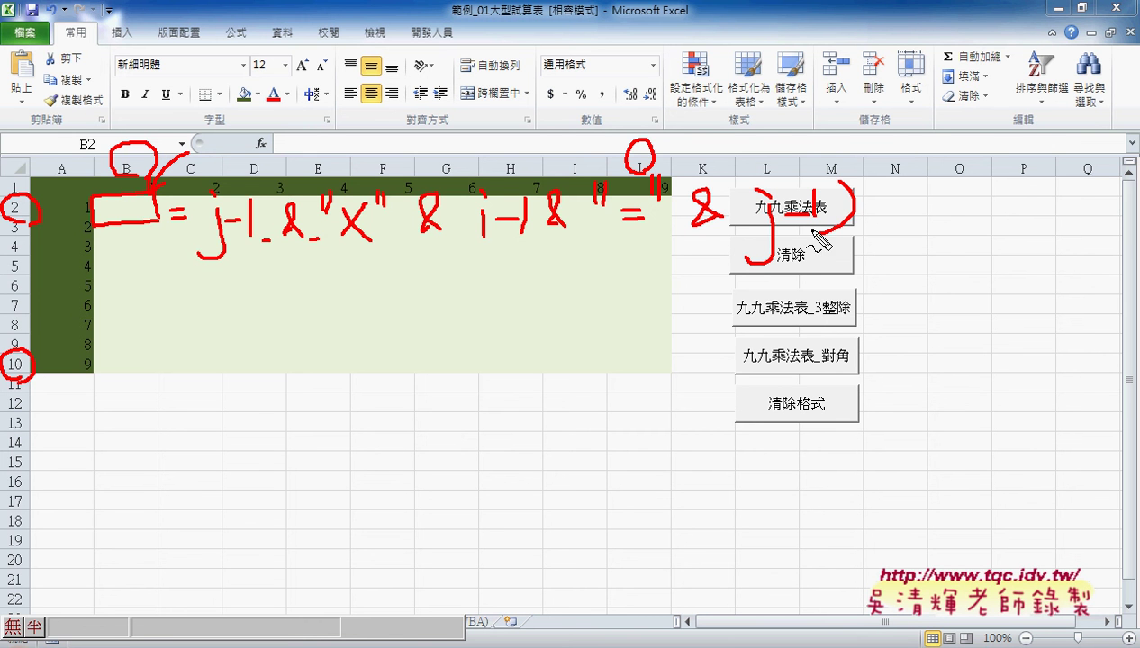
{"action": "left_click_drag", "start_coordinate": [750, 189], "coordinate": [749, 240]}
{"action": "left_click_drag", "start_coordinate": [888, 191], "coordinate": [897, 220]}
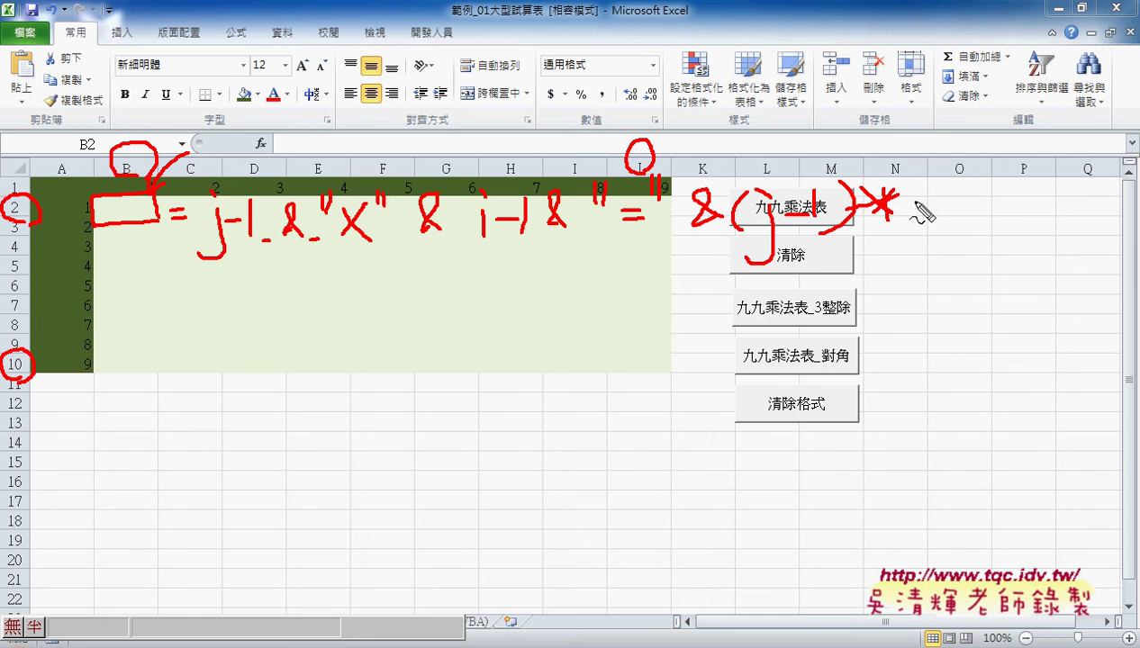
{"action": "mouse_move", "coordinate": [917, 191]}
{"action": "left_mouse_down"}
{"action": "mouse_move", "coordinate": [914, 220]}
{"action": "mouse_move", "coordinate": [974, 205]}
{"action": "left_mouse_up"}
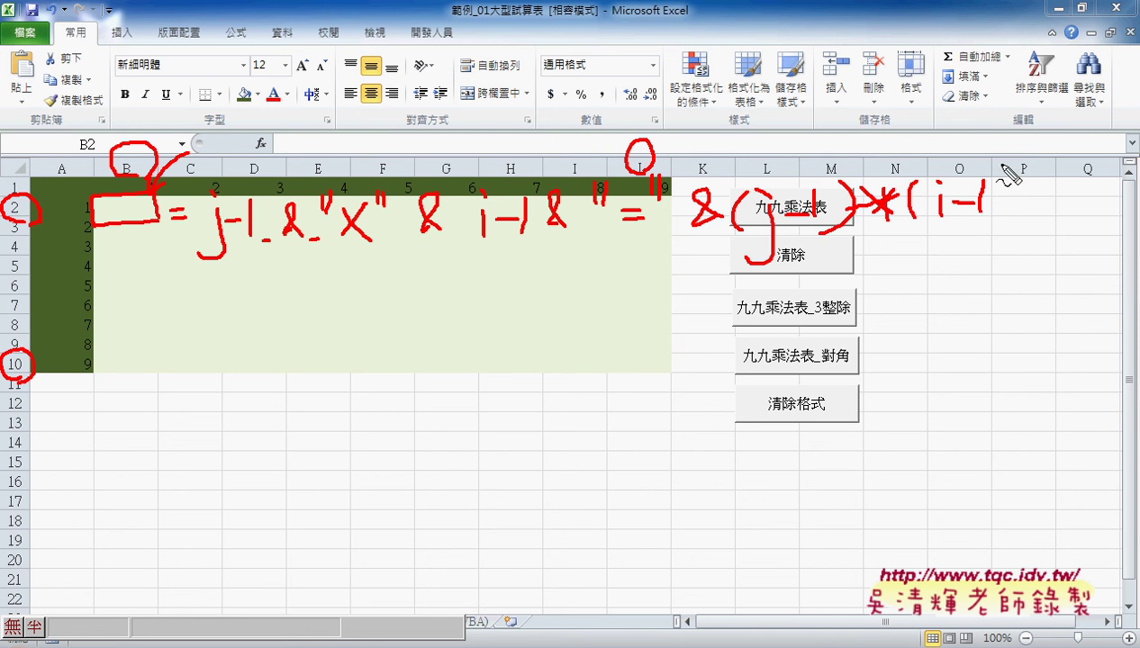
{"action": "left_click_drag", "start_coordinate": [1001, 177], "coordinate": [1003, 218]}
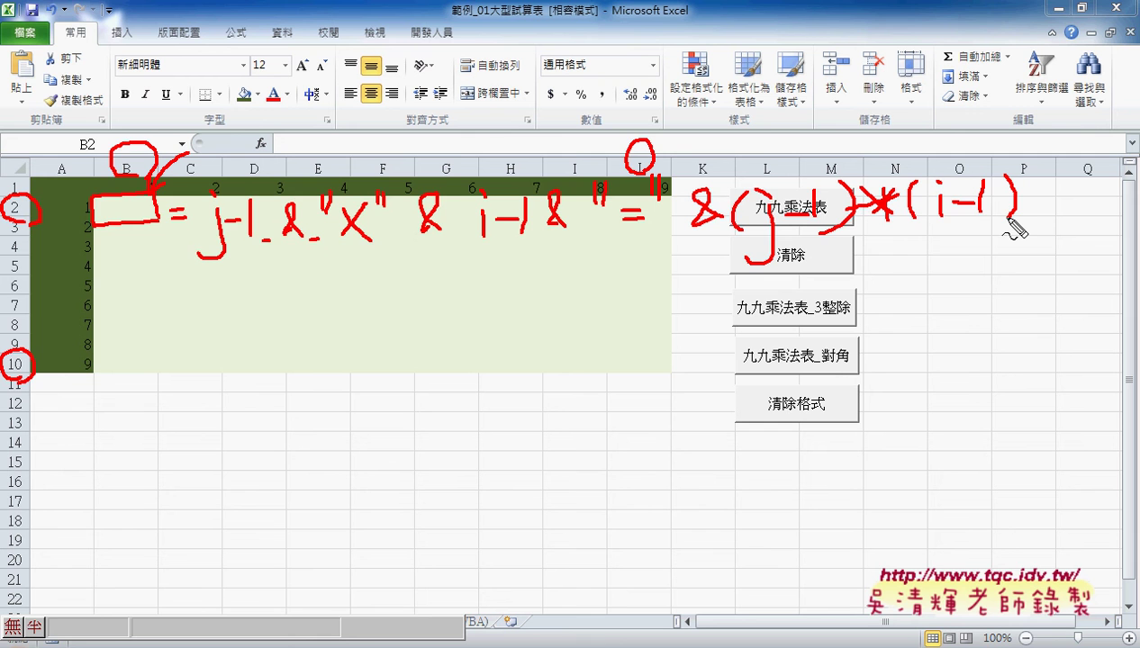
{"action": "key", "text": "Escape"}
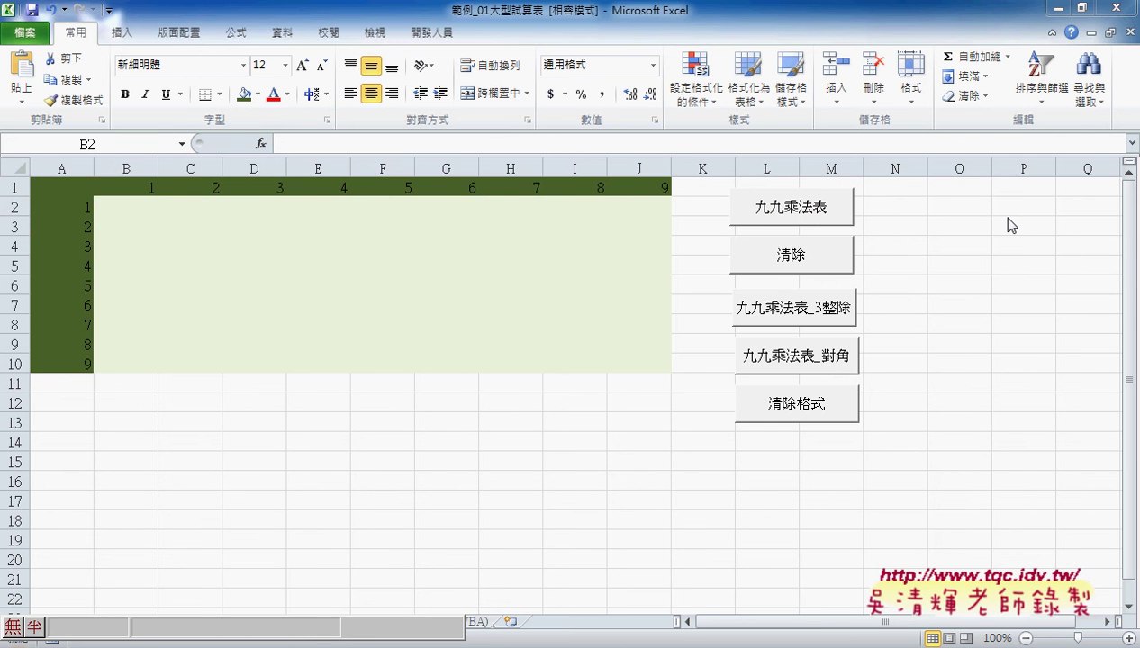
- Run the table-filling macro, then open the Visual Basic editor from the Developer tab
{"action": "left_click", "coordinate": [790, 210]}
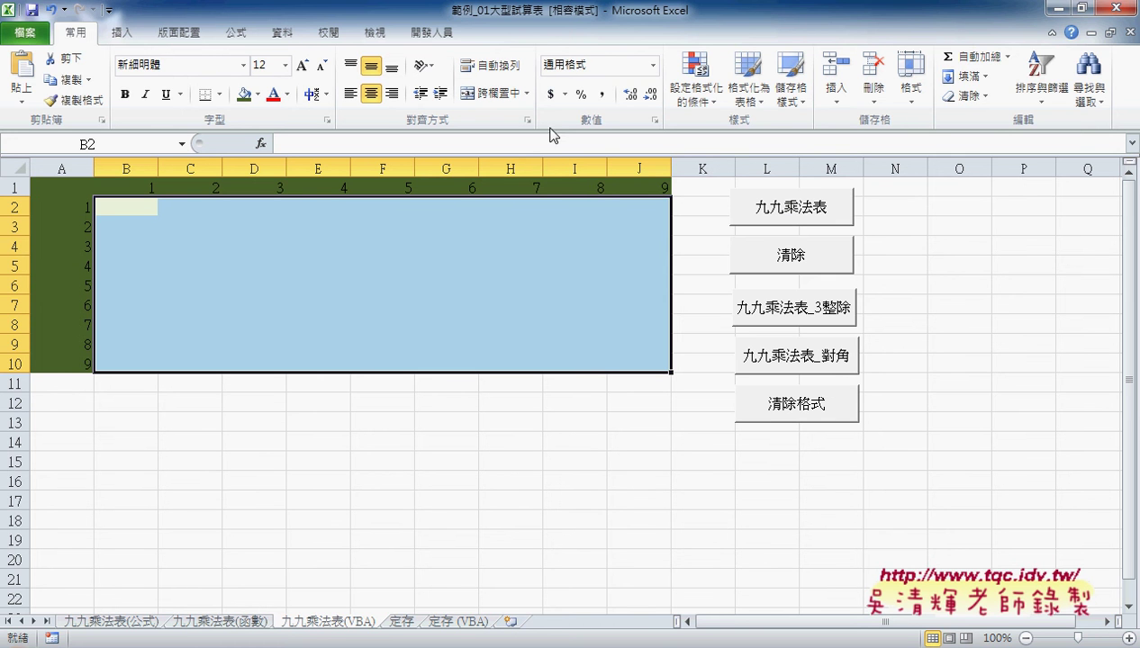
{"action": "left_click", "coordinate": [419, 40]}
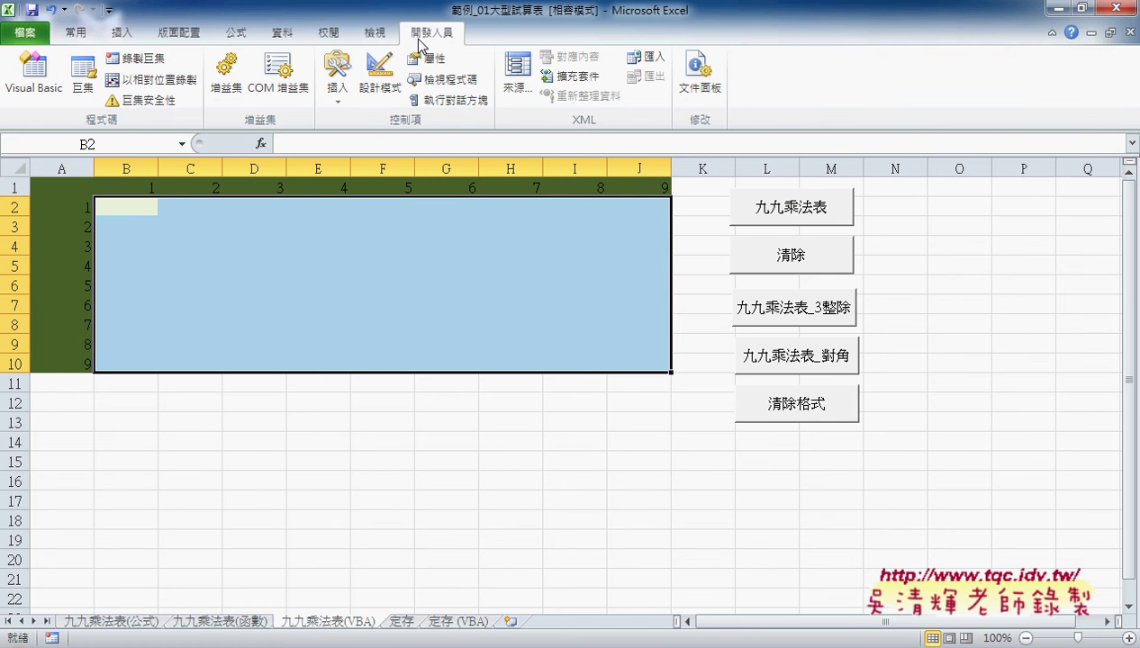
{"action": "left_click", "coordinate": [38, 98]}
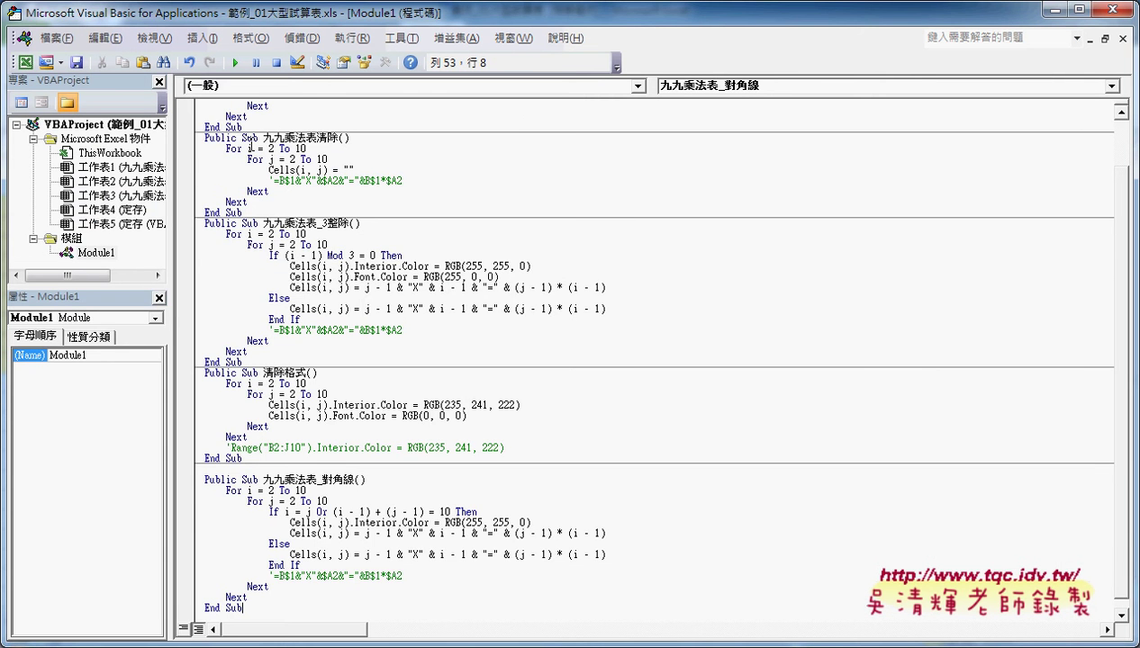
- Widen the Project Explorer, select Module1, and highlight the first procedure name 九九乘法表
{"action": "scroll", "coordinate": [213, 180], "scroll_direction": "up", "scroll_amount": 2}
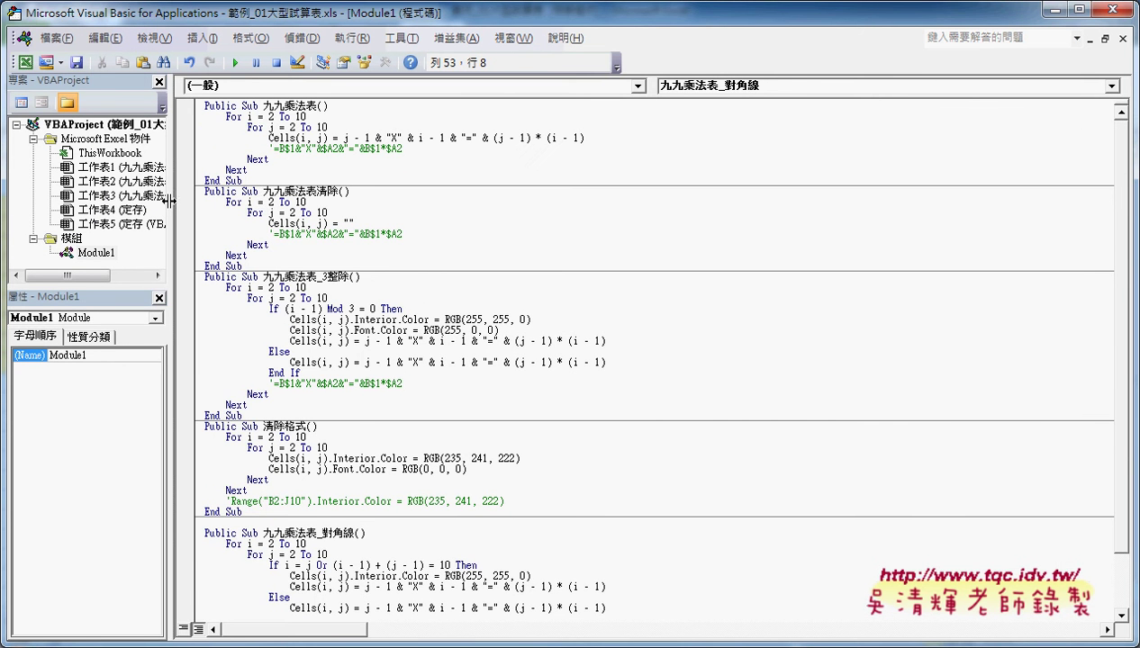
{"action": "left_click_drag", "start_coordinate": [169, 199], "coordinate": [243, 200]}
{"action": "left_click", "coordinate": [88, 255]}
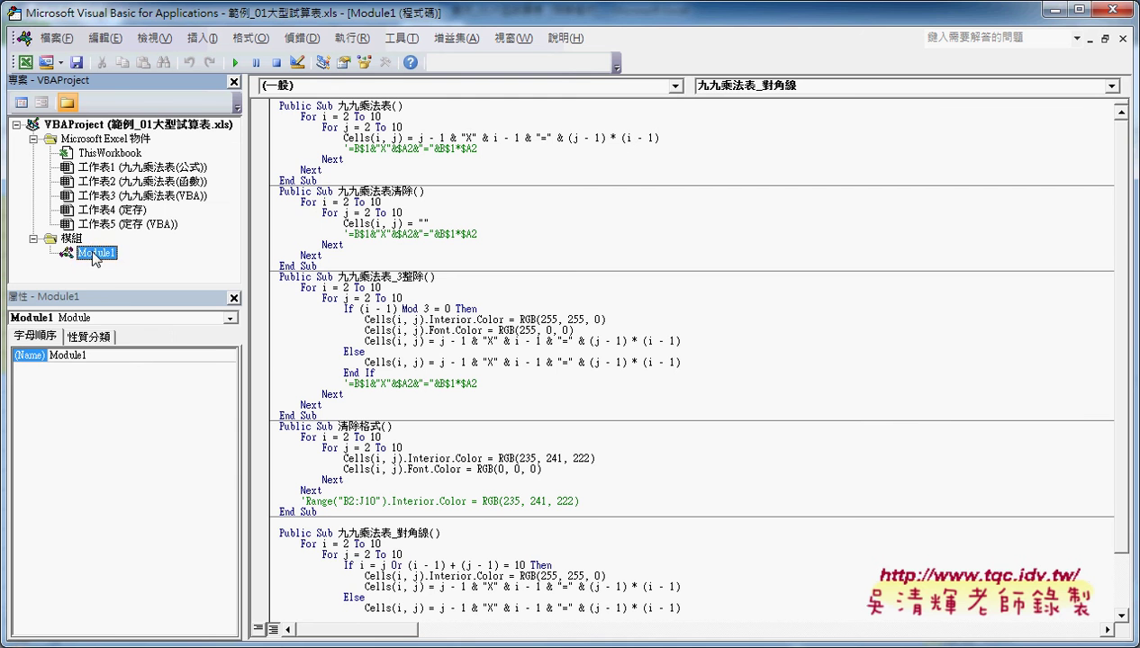
{"action": "right_click", "coordinate": [70, 239]}
{"action": "mouse_move", "coordinate": [126, 310]}
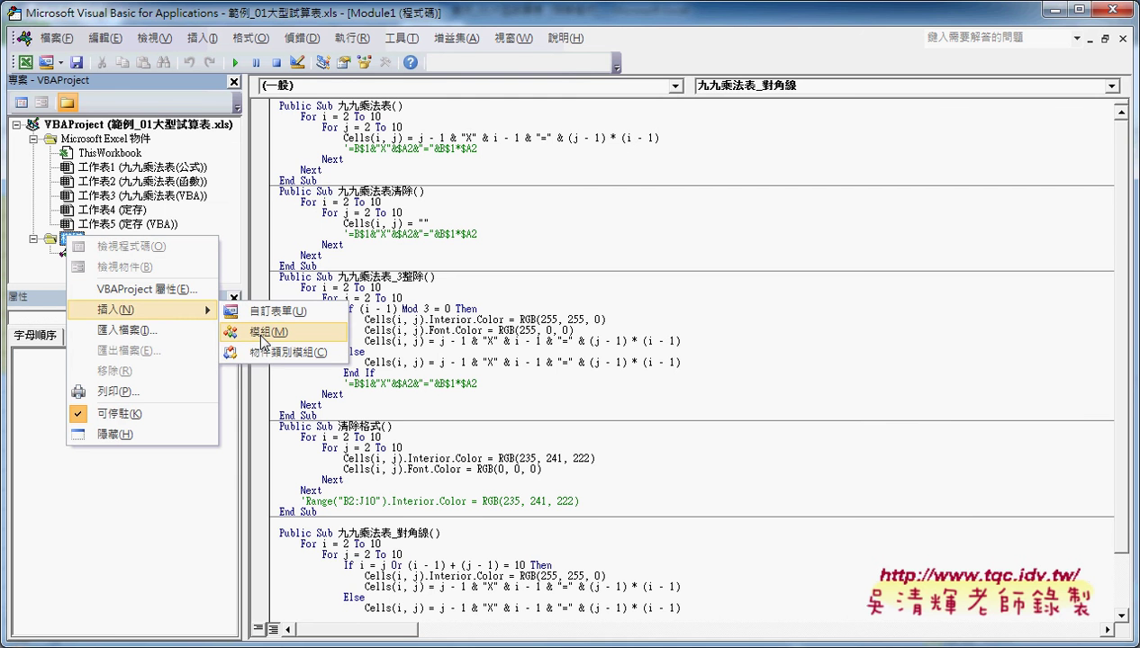
{"action": "key", "text": "Escape"}
{"action": "key", "text": "Escape"}
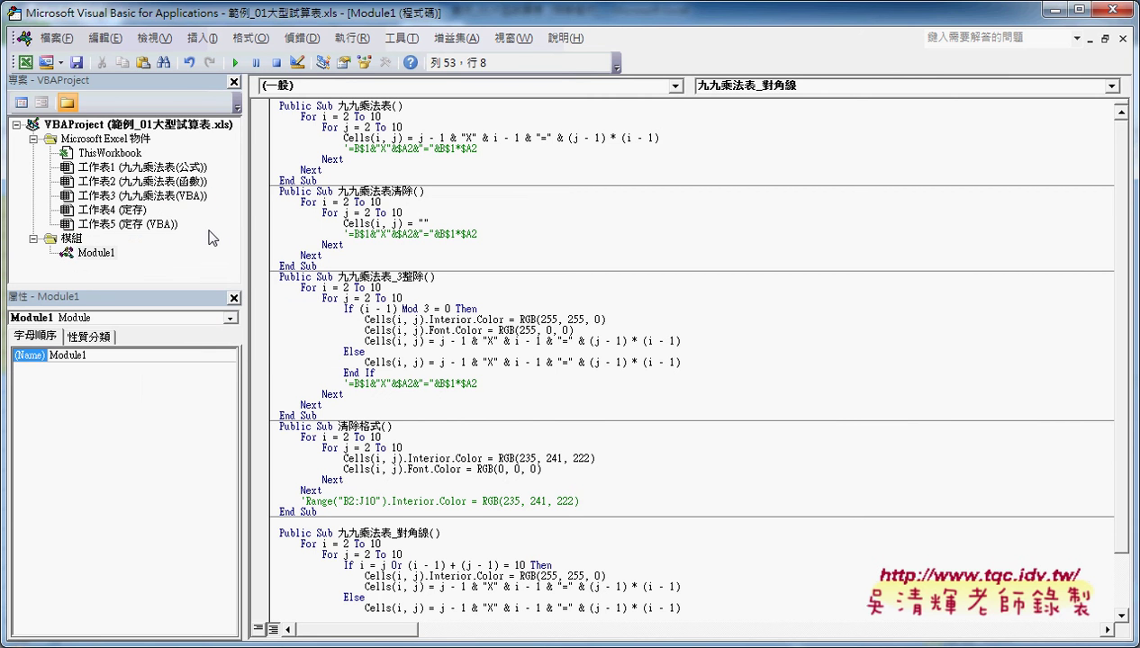
{"action": "left_click_drag", "start_coordinate": [339, 105], "coordinate": [382, 106]}
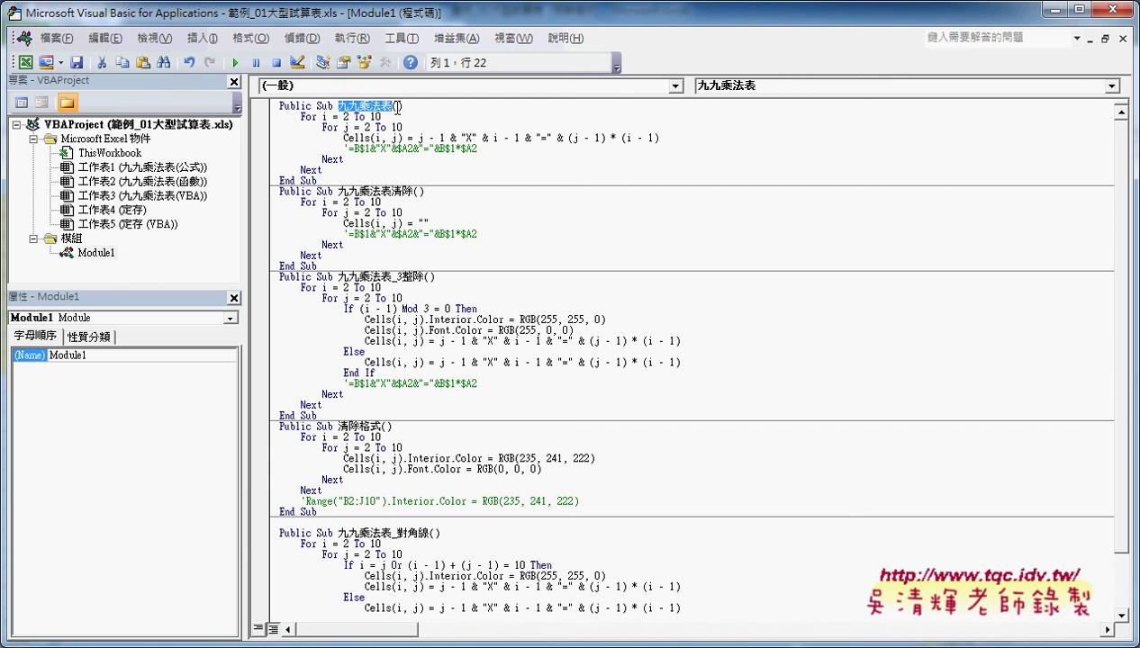
- Set the code font size to 14 in Tools > Options > Editor Format
{"action": "left_click", "coordinate": [200, 38]}
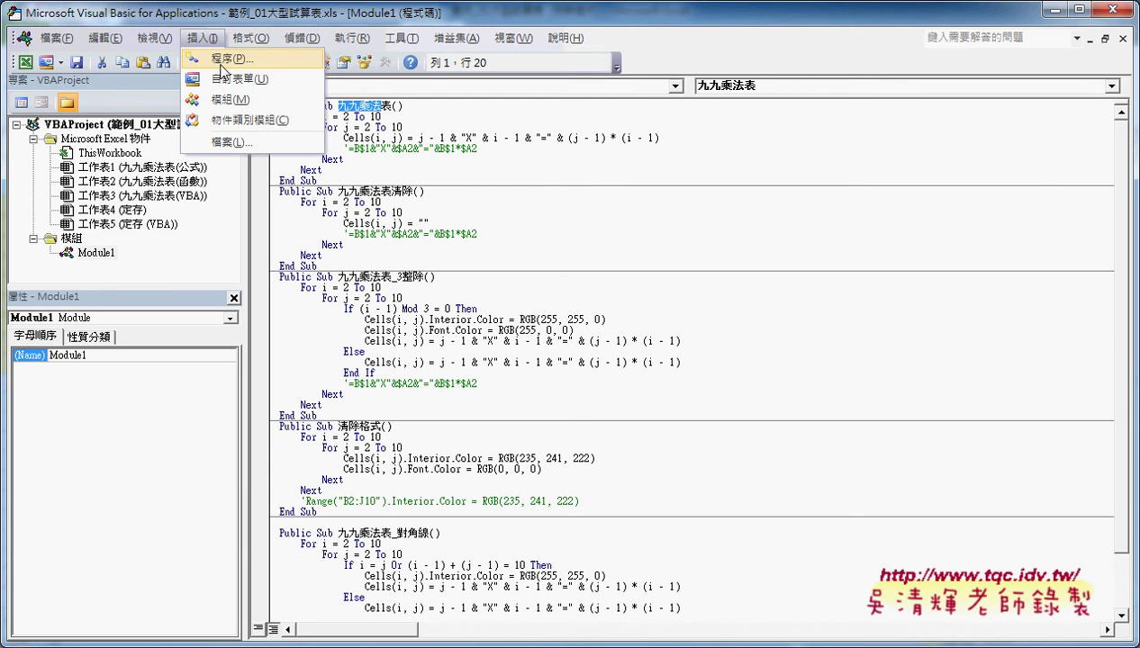
{"action": "left_click", "coordinate": [400, 38]}
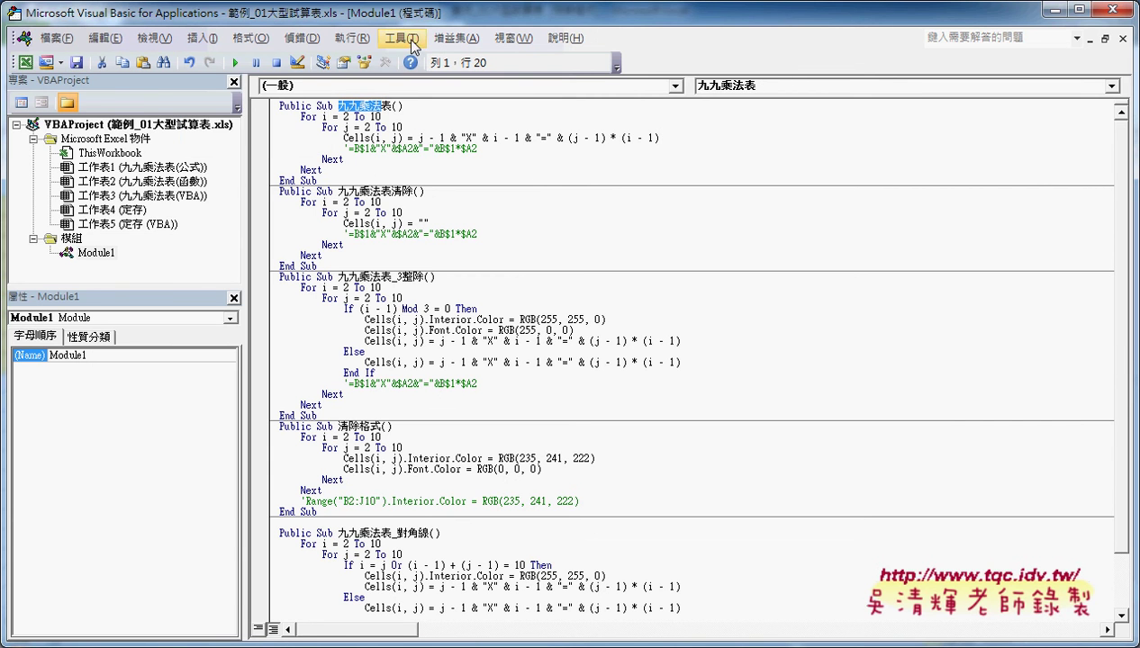
{"action": "left_click", "coordinate": [400, 37]}
{"action": "left_click", "coordinate": [428, 123]}
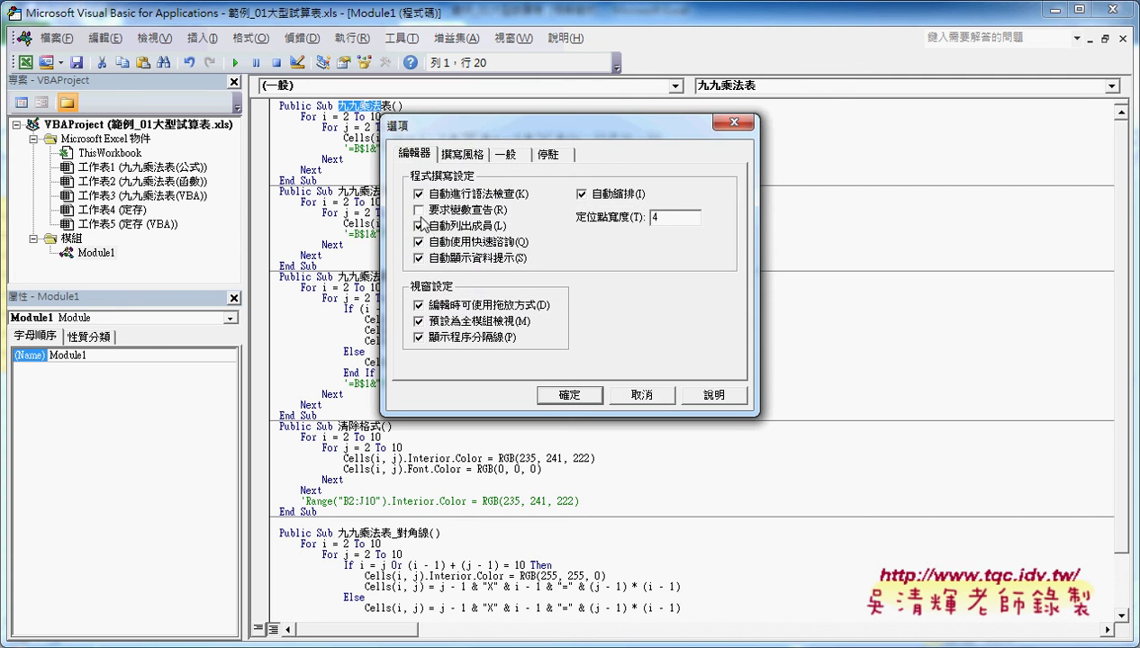
{"action": "left_click", "coordinate": [462, 154]}
{"action": "left_click", "coordinate": [654, 233]}
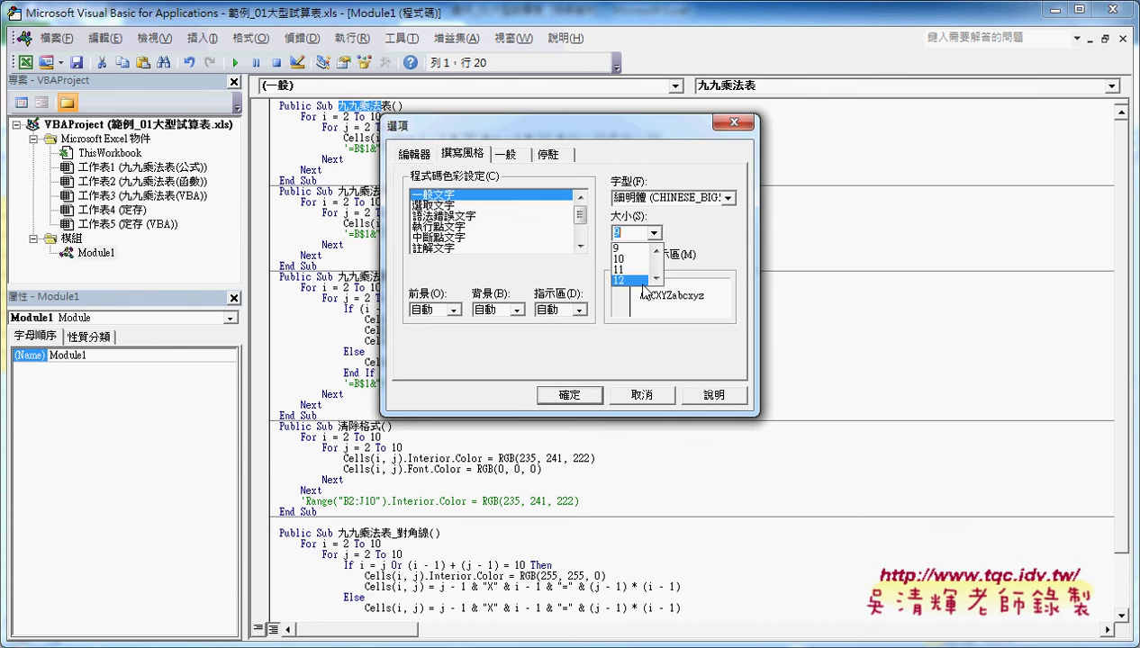
{"action": "left_click", "coordinate": [634, 270]}
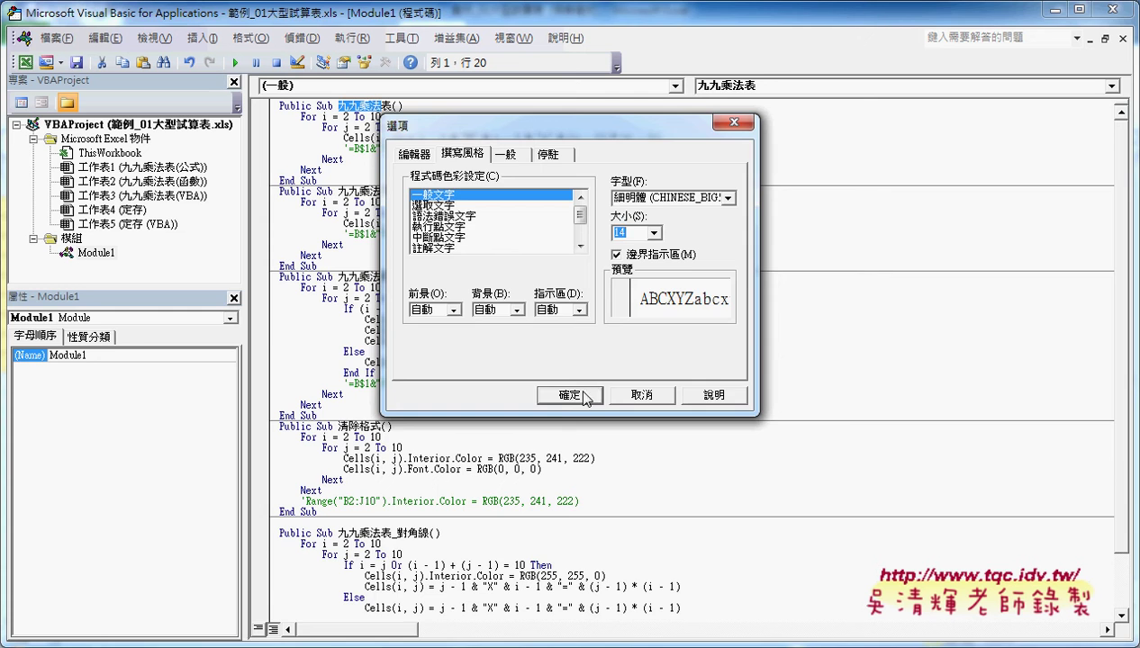
{"action": "left_click", "coordinate": [576, 392]}
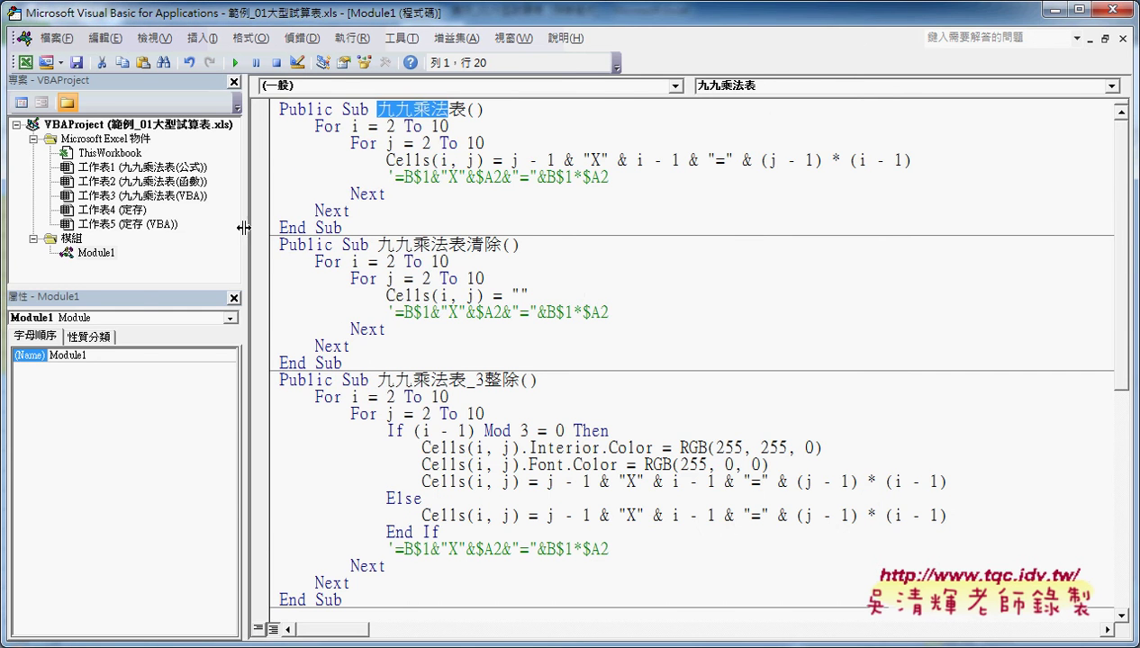
- Widen the code pane and highlight the procedure name, loop variable i and range 2 To 10
{"action": "left_click_drag", "start_coordinate": [241, 228], "coordinate": [137, 228]}
{"action": "left_click_drag", "start_coordinate": [270, 109], "coordinate": [360, 109]}
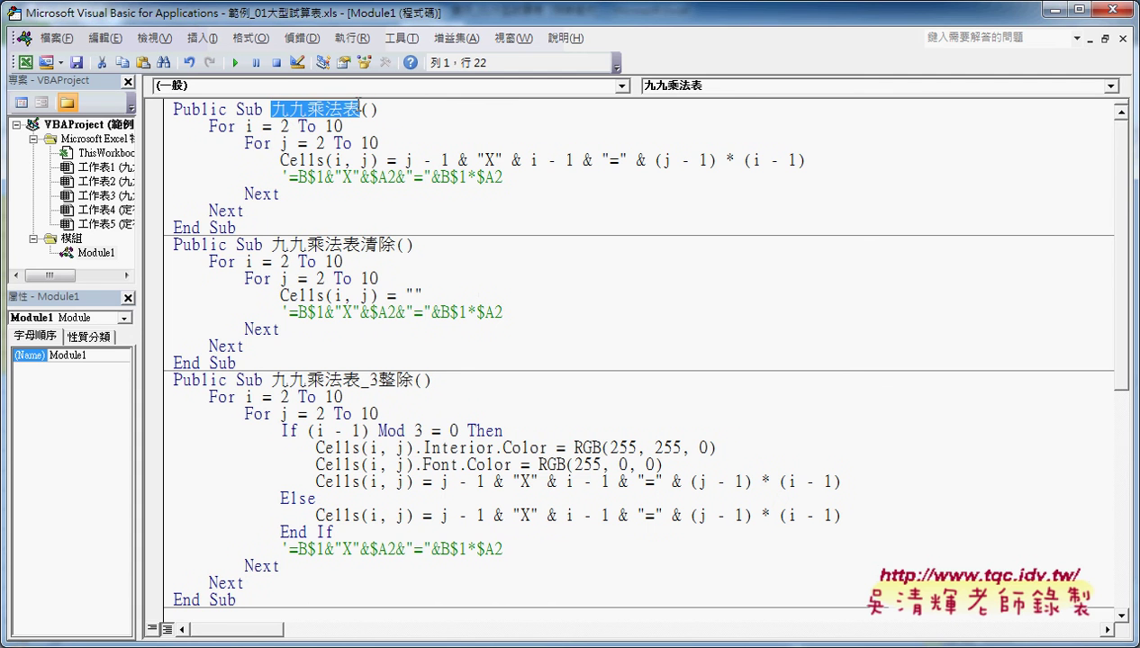
{"action": "double_click", "coordinate": [248, 127]}
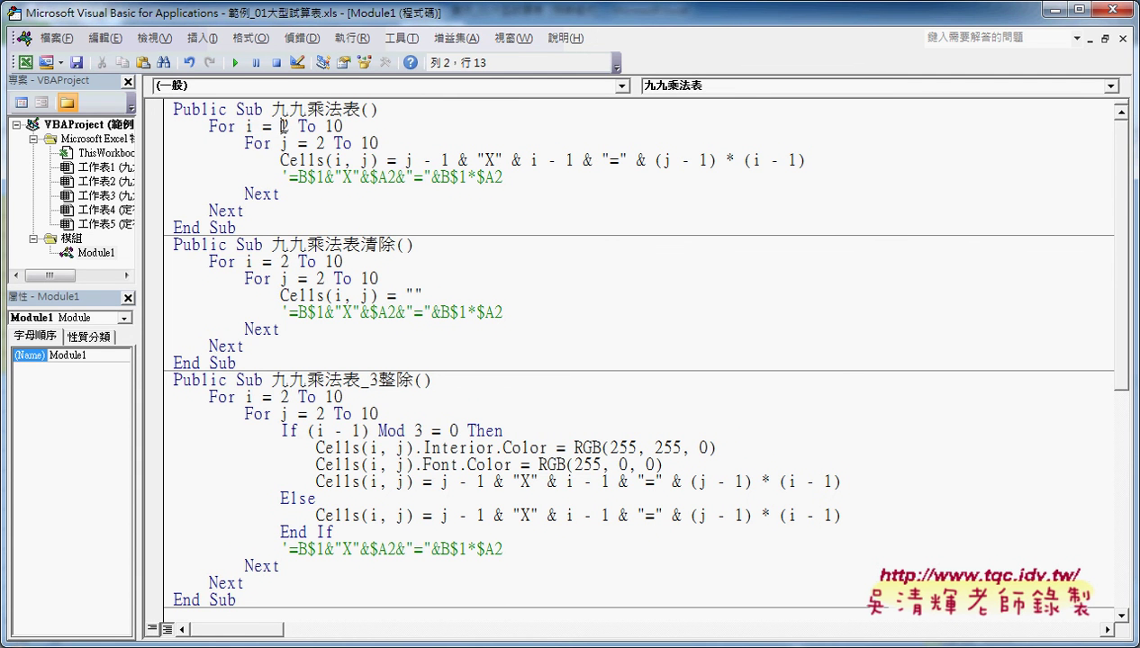
{"action": "mouse_move", "coordinate": [279, 126]}
{"action": "left_mouse_down"}
{"action": "mouse_move", "coordinate": [342, 126]}
{"action": "mouse_move", "coordinate": [392, 150]}
{"action": "left_mouse_up"}
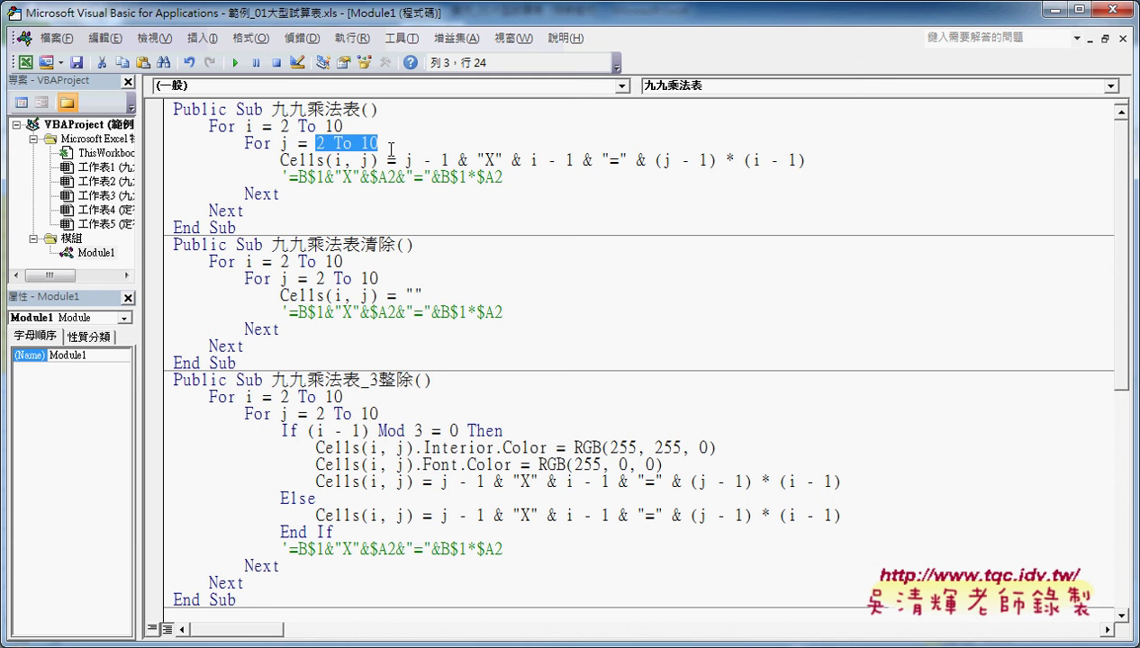
{"action": "left_click_drag", "start_coordinate": [208, 127], "coordinate": [174, 127]}
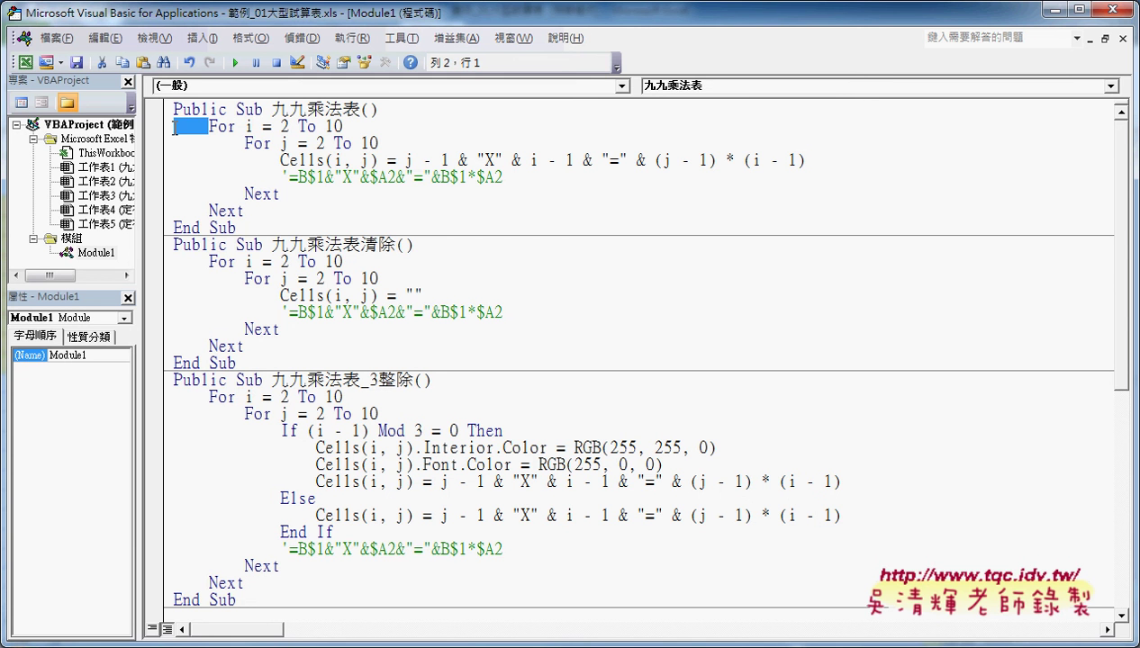
{"action": "left_click_drag", "start_coordinate": [385, 160], "coordinate": [270, 164]}
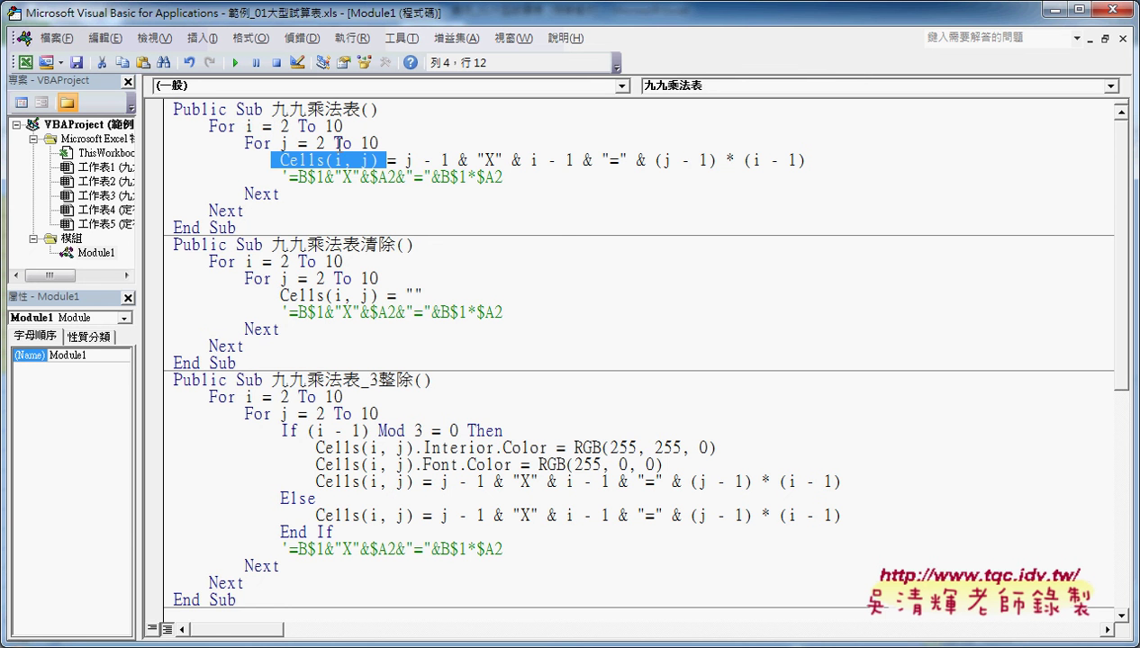
{"action": "left_click_drag", "start_coordinate": [396, 161], "coordinate": [460, 160]}
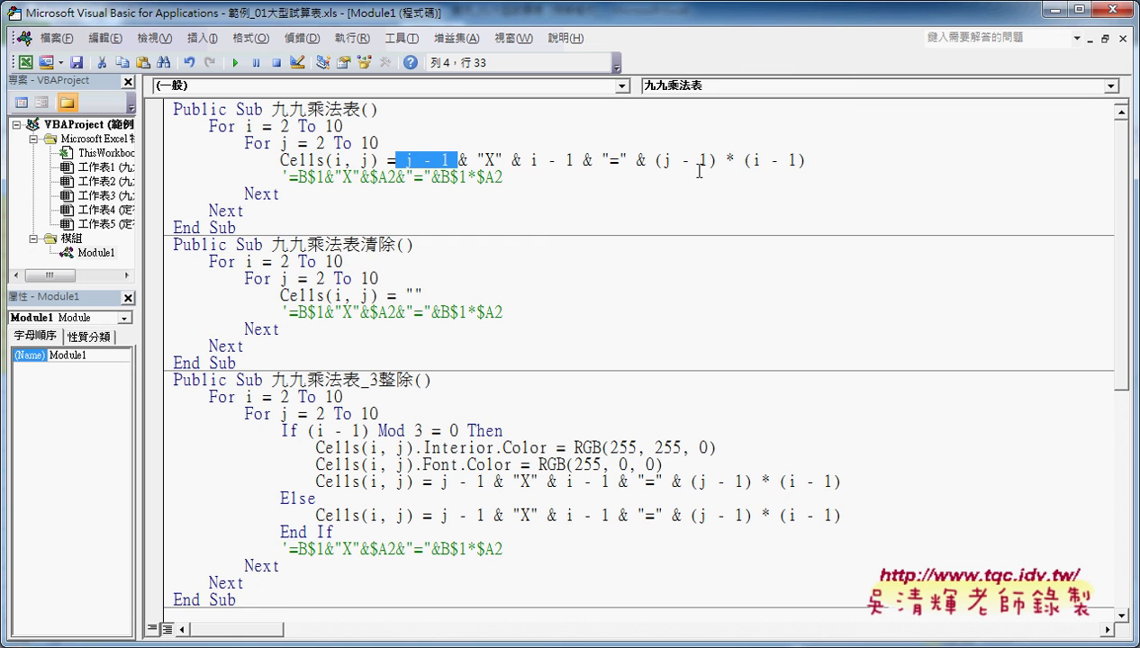
{"action": "left_click_drag", "start_coordinate": [803, 160], "coordinate": [404, 160]}
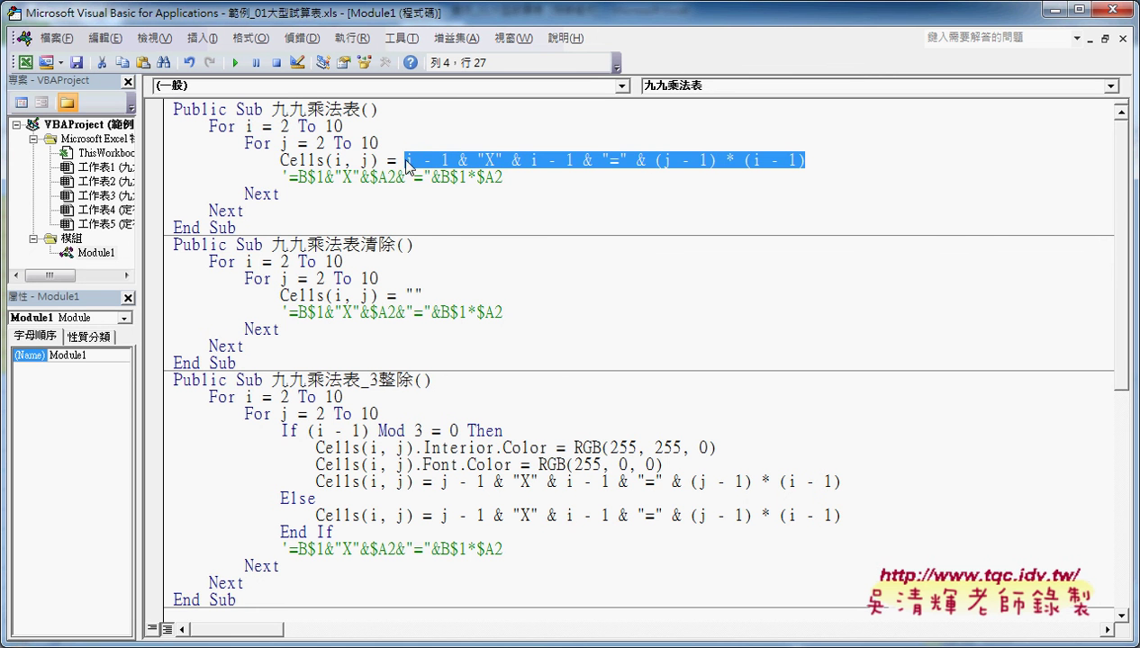
- Close the editor, fill the table with the 九九乘法表 button, clear it with 清除, and reopen Visual Basic
{"action": "left_click", "coordinate": [1114, 11]}
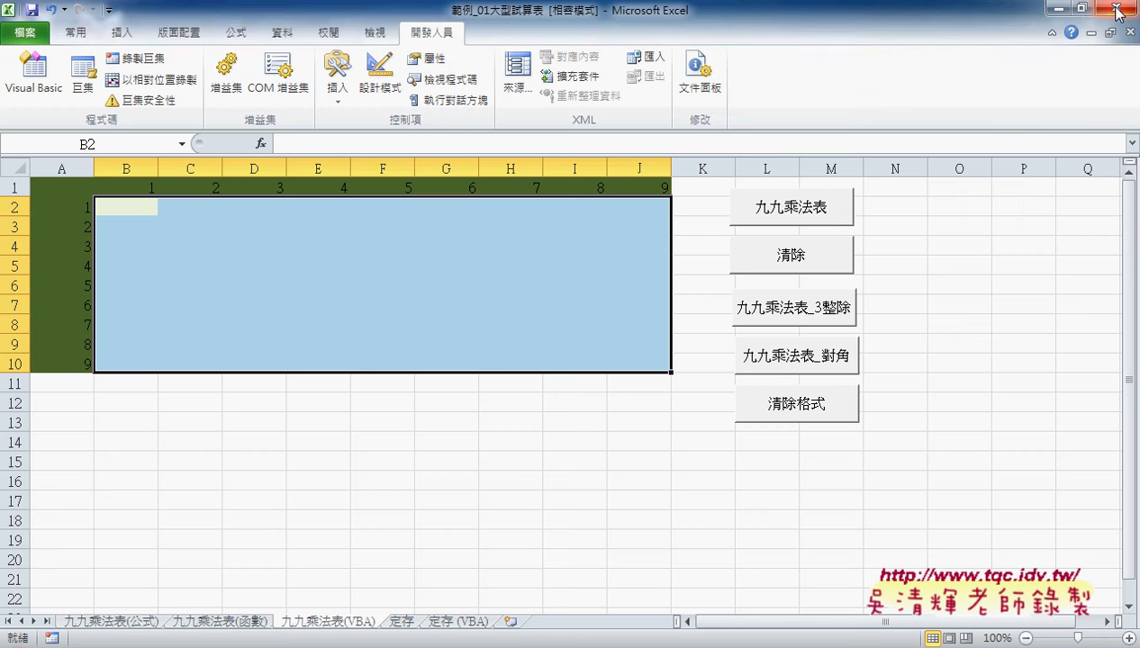
{"action": "left_click", "coordinate": [838, 217]}
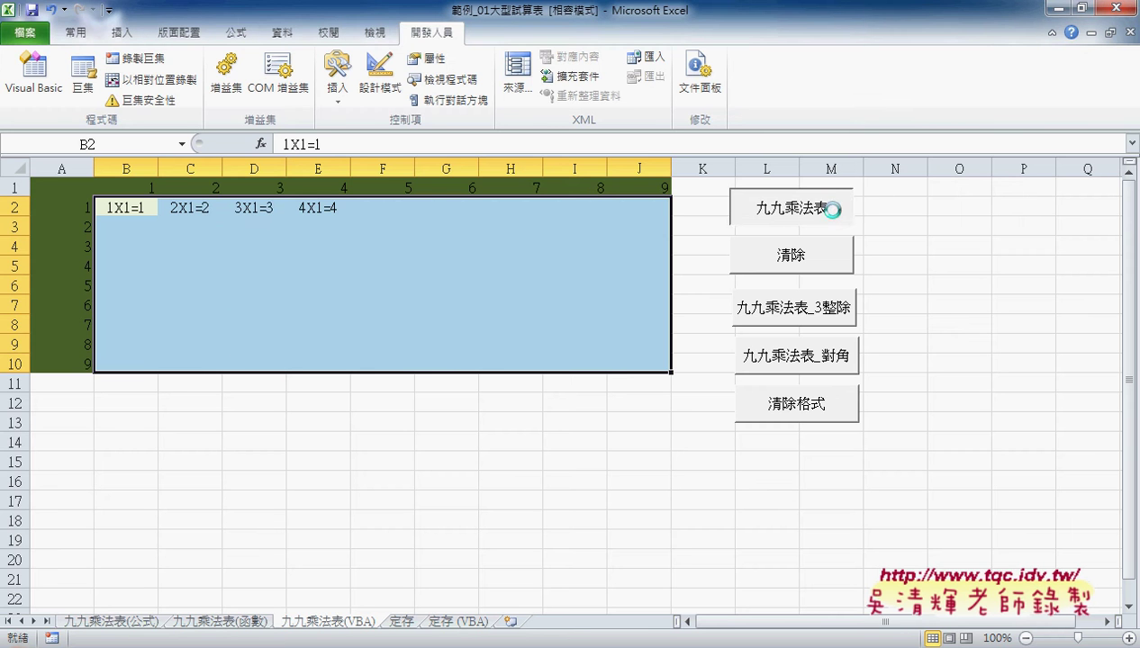
{"action": "left_click", "coordinate": [820, 260]}
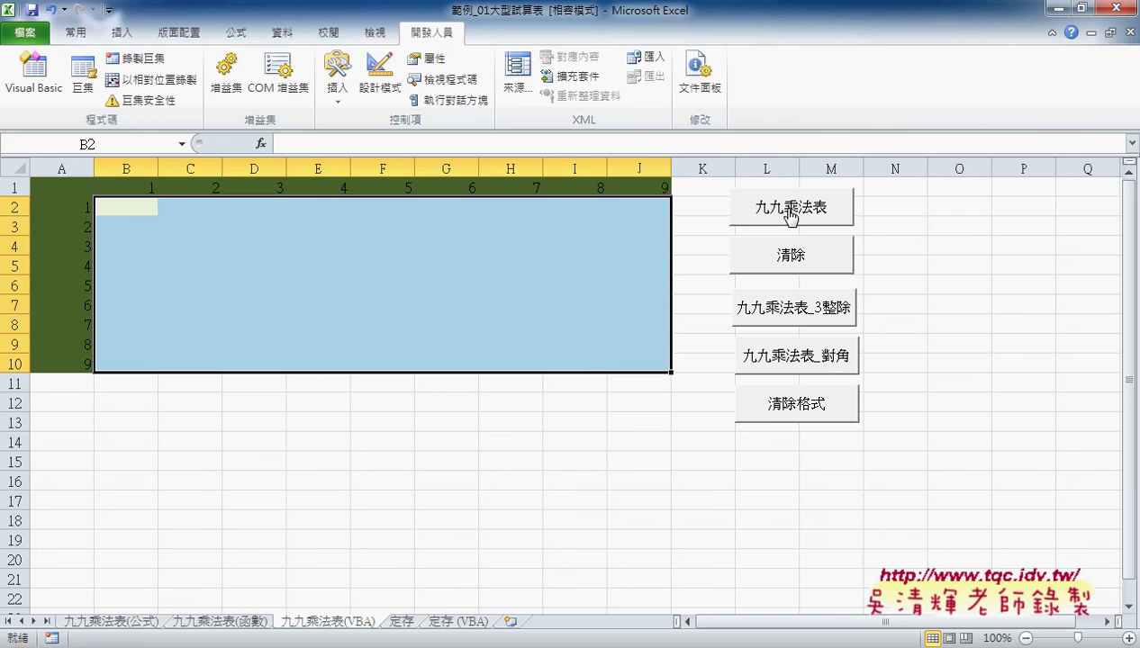
{"action": "left_click", "coordinate": [54, 96]}
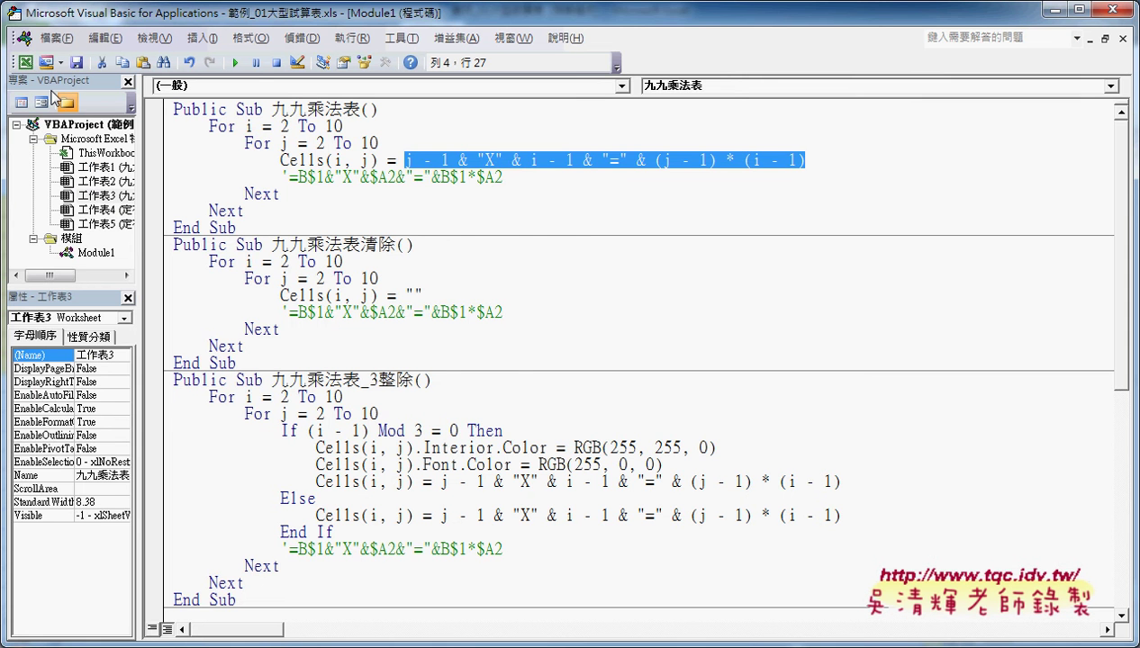
- Restore the VBA editor to a smaller, shorter window so the empty Excel table shows beside the code
{"action": "left_click_drag", "start_coordinate": [9, 8], "coordinate": [267, 122]}
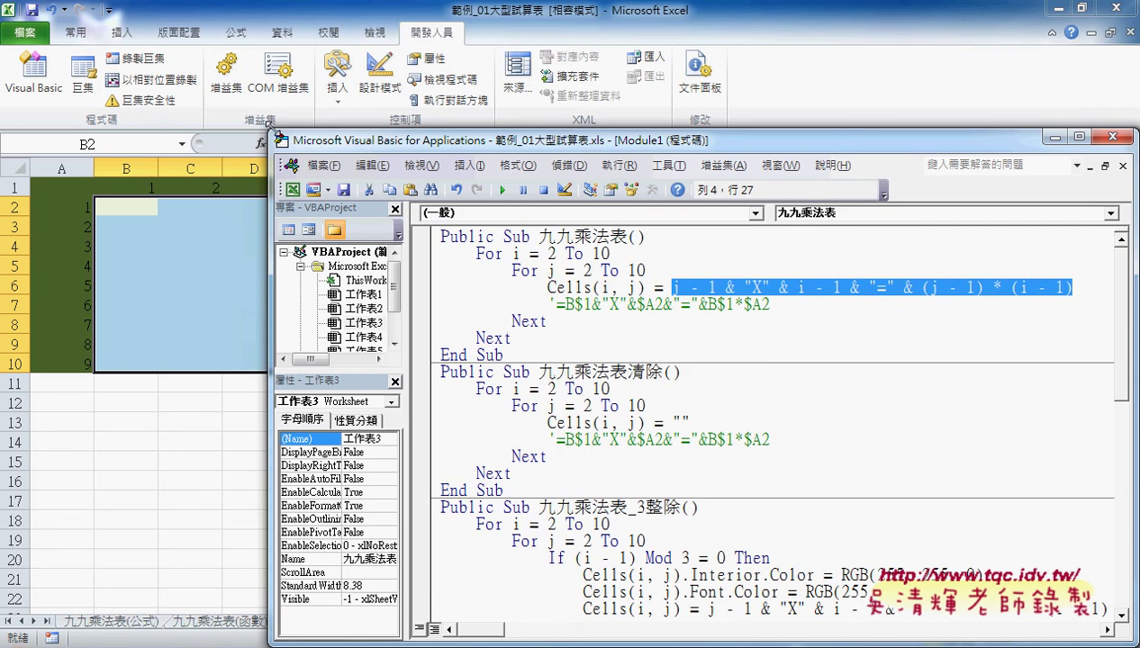
{"action": "left_click_drag", "start_coordinate": [450, 140], "coordinate": [450, 50]}
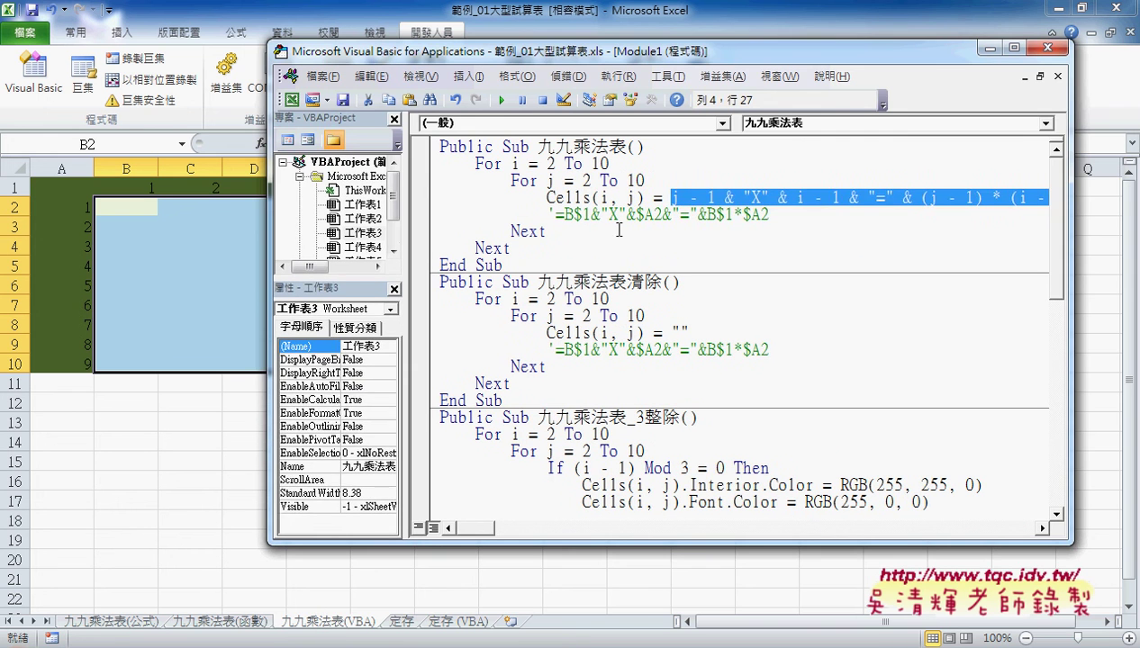
{"action": "left_click", "coordinate": [701, 187]}
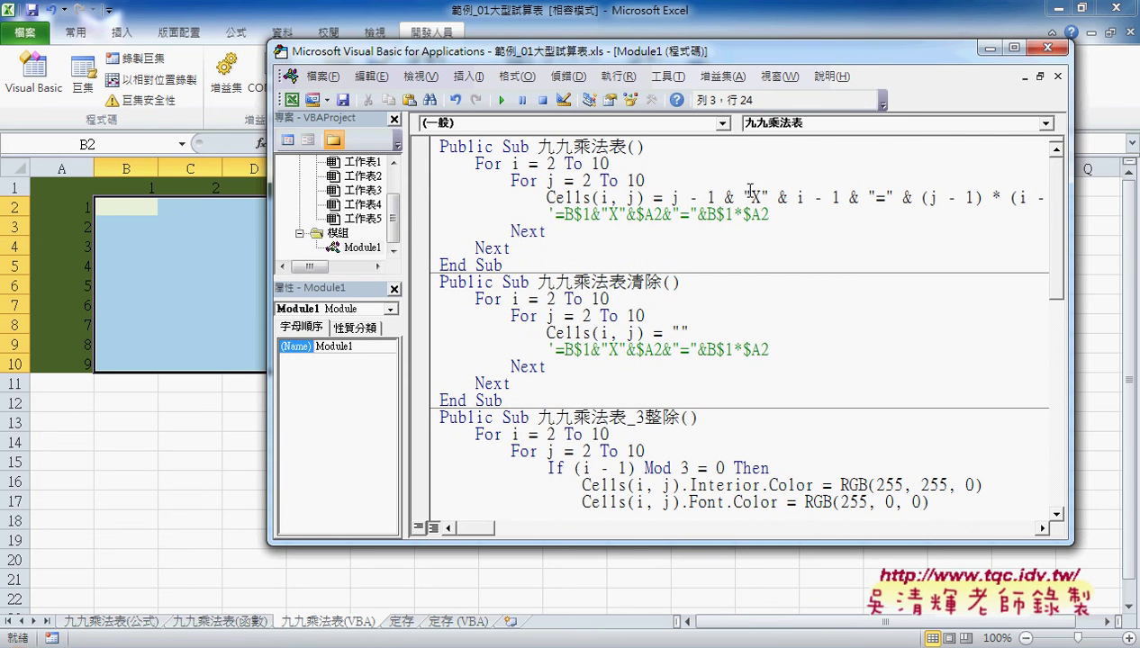
{"action": "mouse_move", "coordinate": [684, 40]}
{"action": "left_mouse_down"}
{"action": "mouse_move", "coordinate": [666, 259]}
{"action": "mouse_move", "coordinate": [629, 249]}
{"action": "left_mouse_up"}
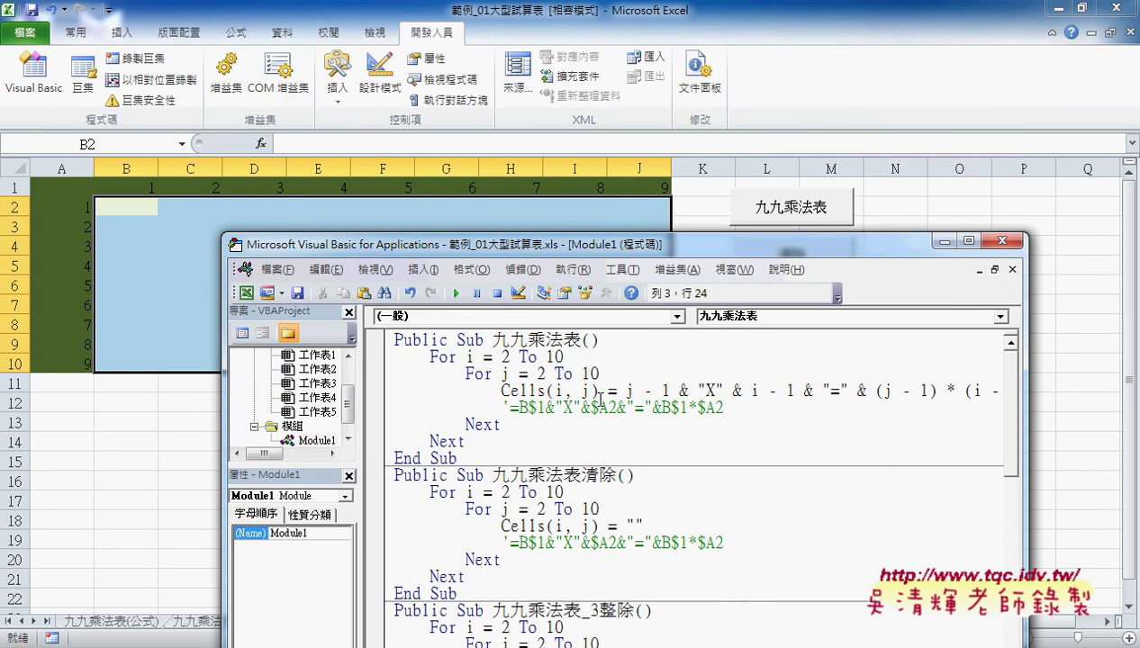
- Step through the 九九乘法表 macro with F8 until B2 is filled with 1X1=1
{"action": "key", "text": "F8"}
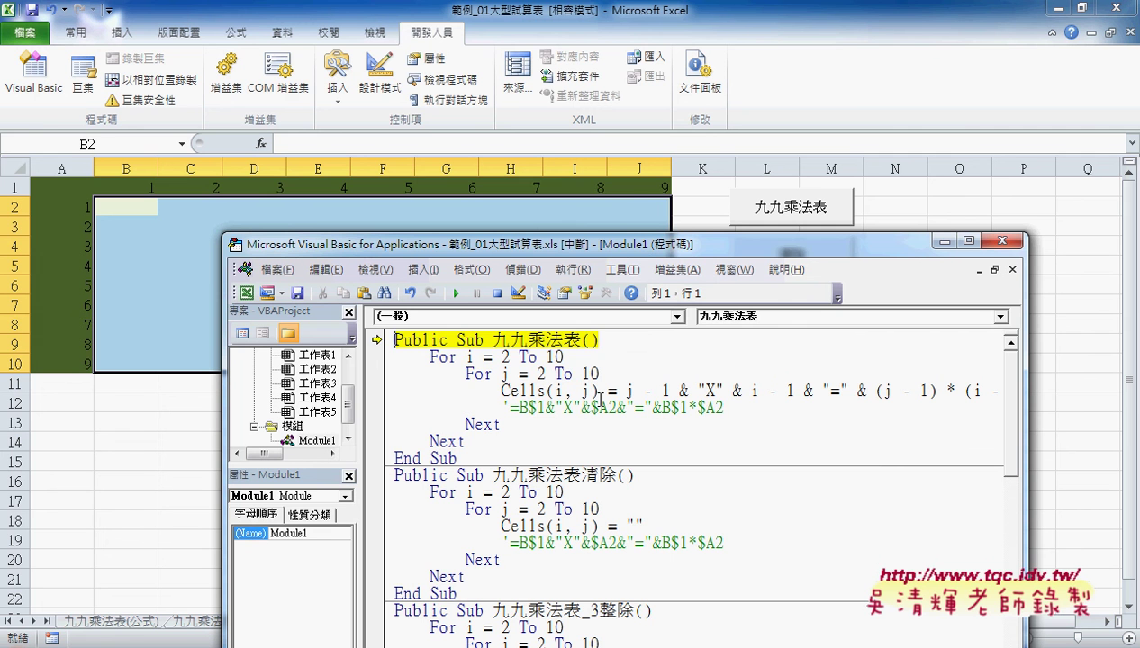
{"action": "key", "text": "F8"}
{"action": "key", "text": "F8"}
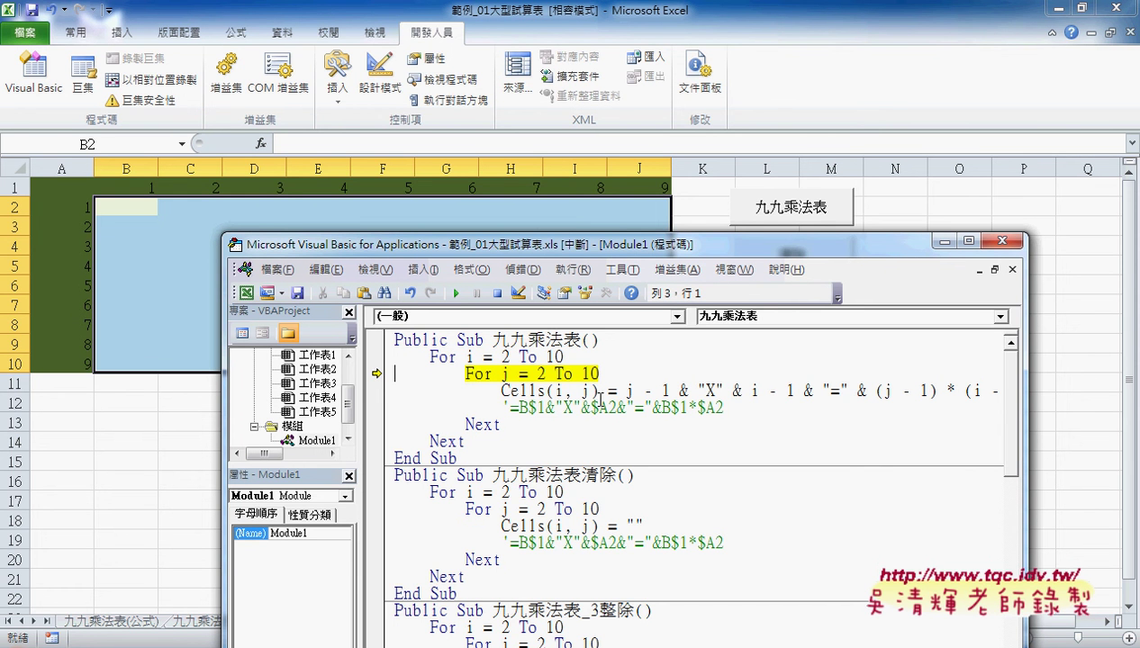
{"action": "key", "text": "F8"}
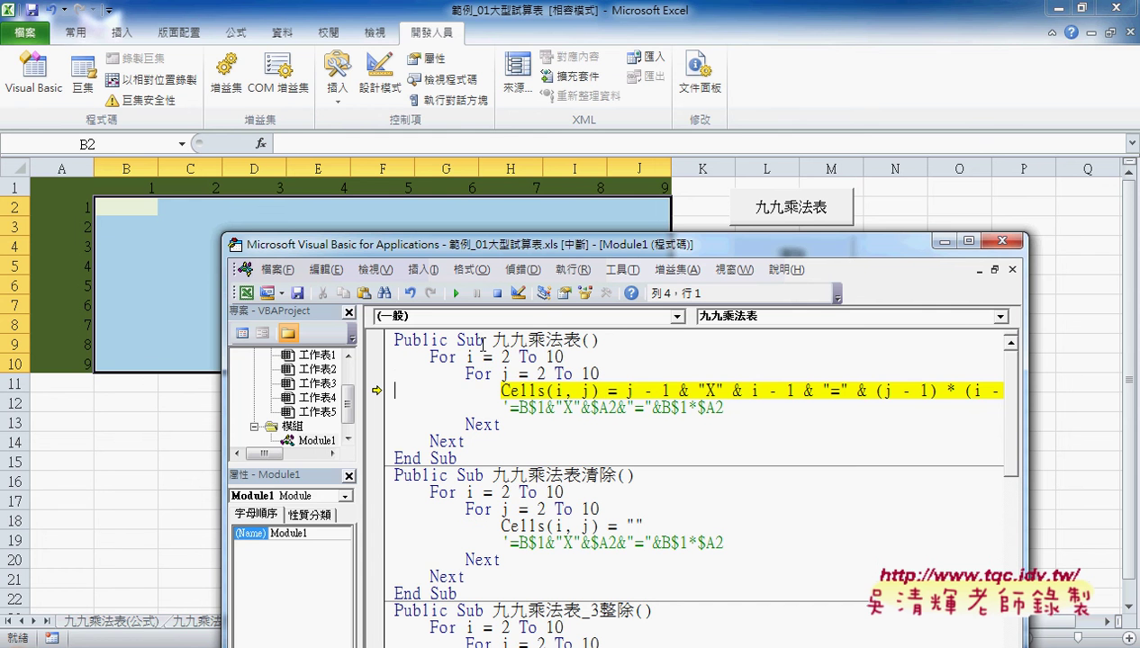
{"action": "mouse_move", "coordinate": [468, 358]}
{"action": "mouse_move", "coordinate": [505, 375]}
{"action": "mouse_move", "coordinate": [631, 394]}
{"action": "mouse_move", "coordinate": [756, 393]}
{"action": "mouse_move", "coordinate": [974, 390]}
{"action": "key", "text": "F8"}
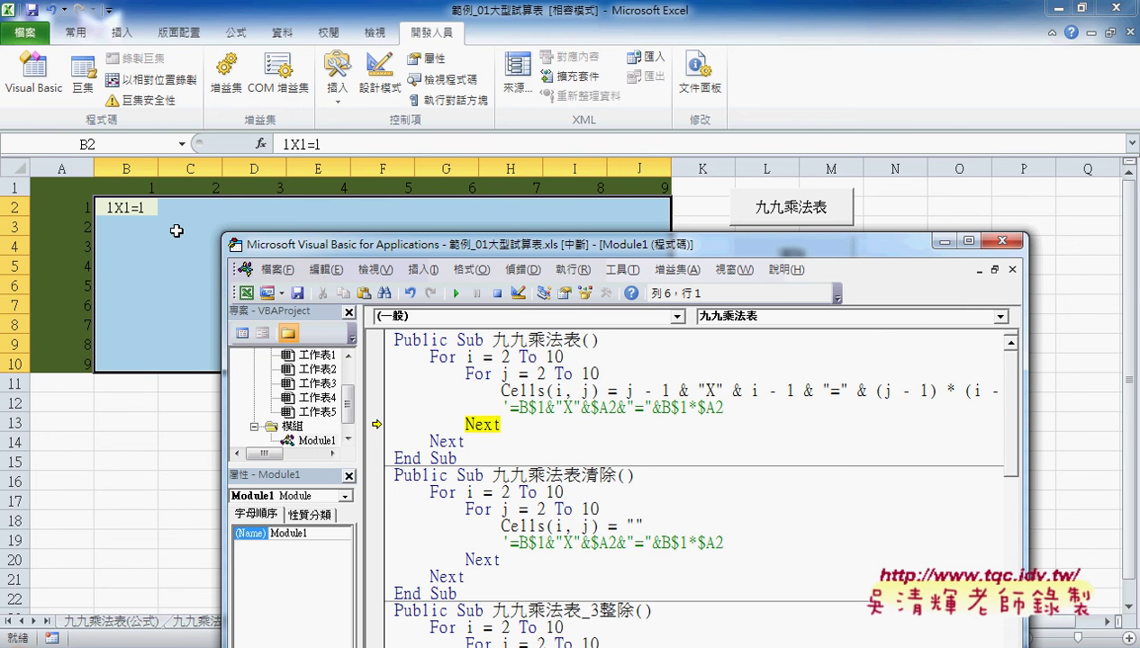
{"action": "key", "text": "F8"}
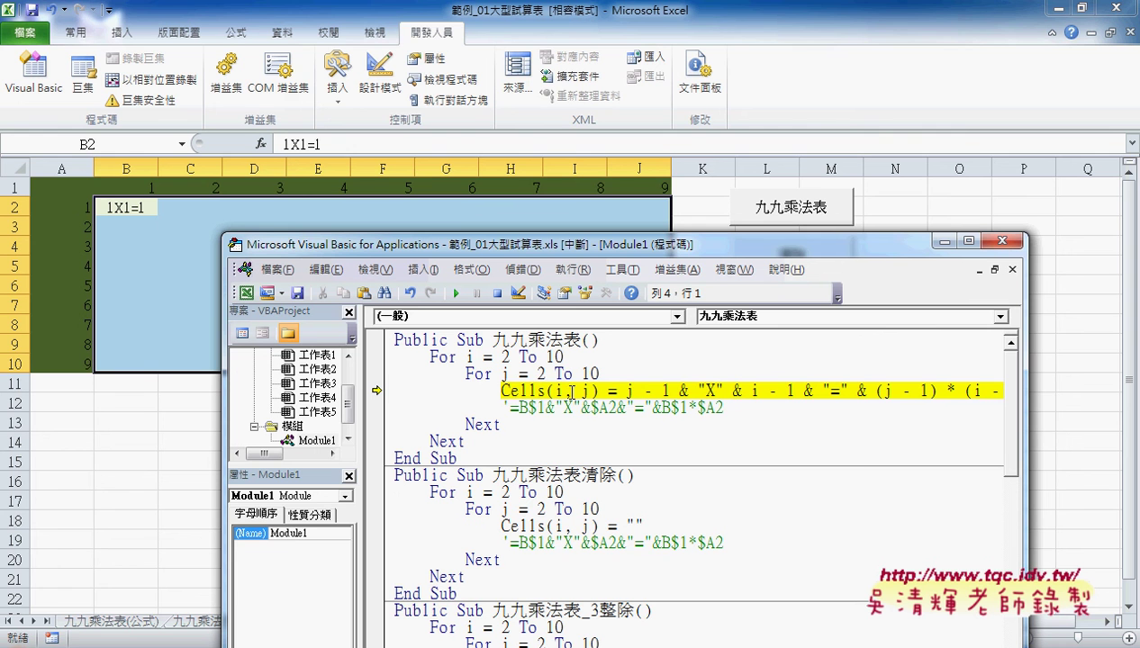
{"action": "mouse_move", "coordinate": [586, 392]}
- Step once more so C2 shows 2X1=2, then move the code window down to uncover the sheet
{"action": "key", "text": "F8"}
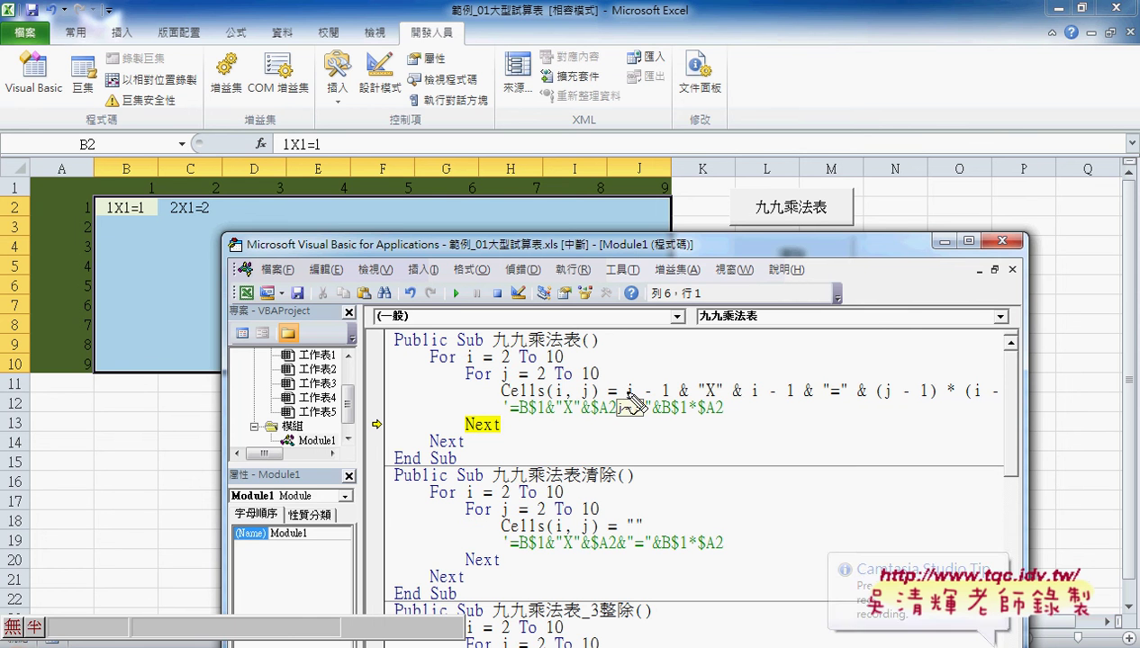
{"action": "left_click_drag", "start_coordinate": [187, 216], "coordinate": [391, 208]}
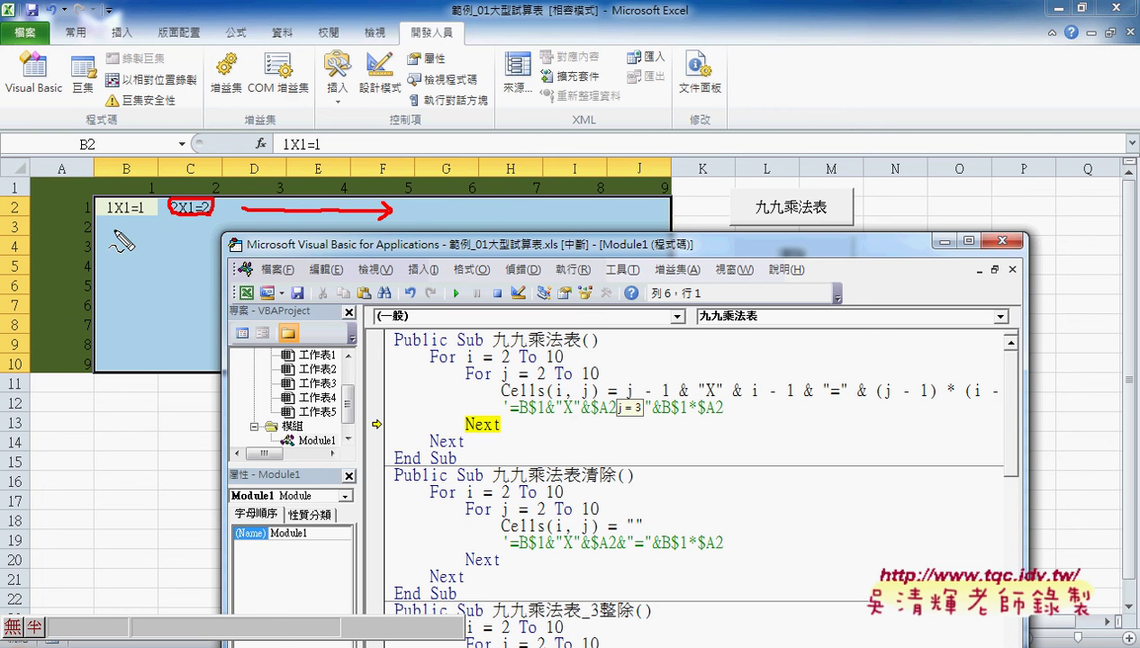
{"action": "mouse_move", "coordinate": [113, 231]}
{"action": "left_mouse_down"}
{"action": "mouse_move", "coordinate": [175, 224]}
{"action": "mouse_move", "coordinate": [185, 270]}
{"action": "left_mouse_up"}
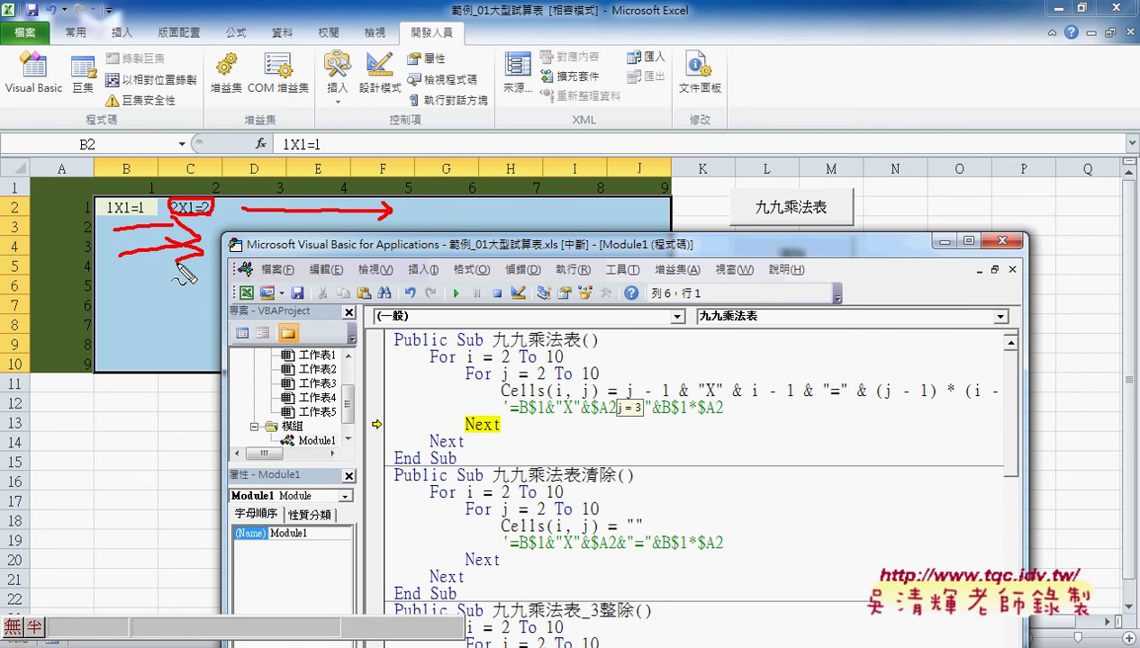
{"action": "key", "text": "Escape"}
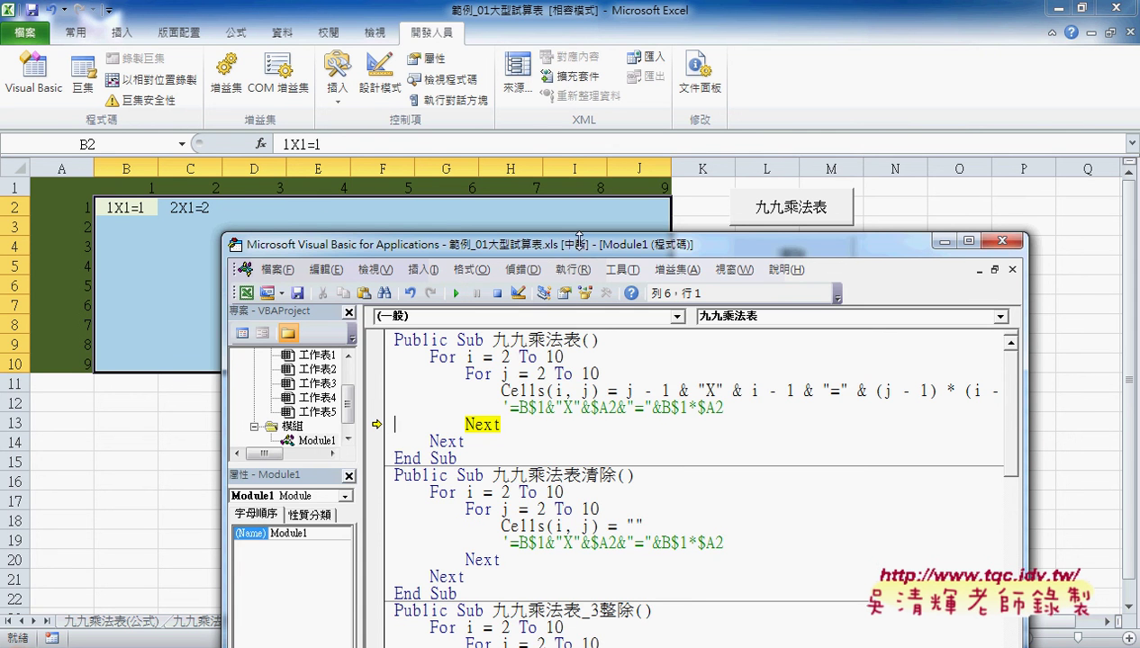
{"action": "left_click_drag", "start_coordinate": [576, 241], "coordinate": [576, 309]}
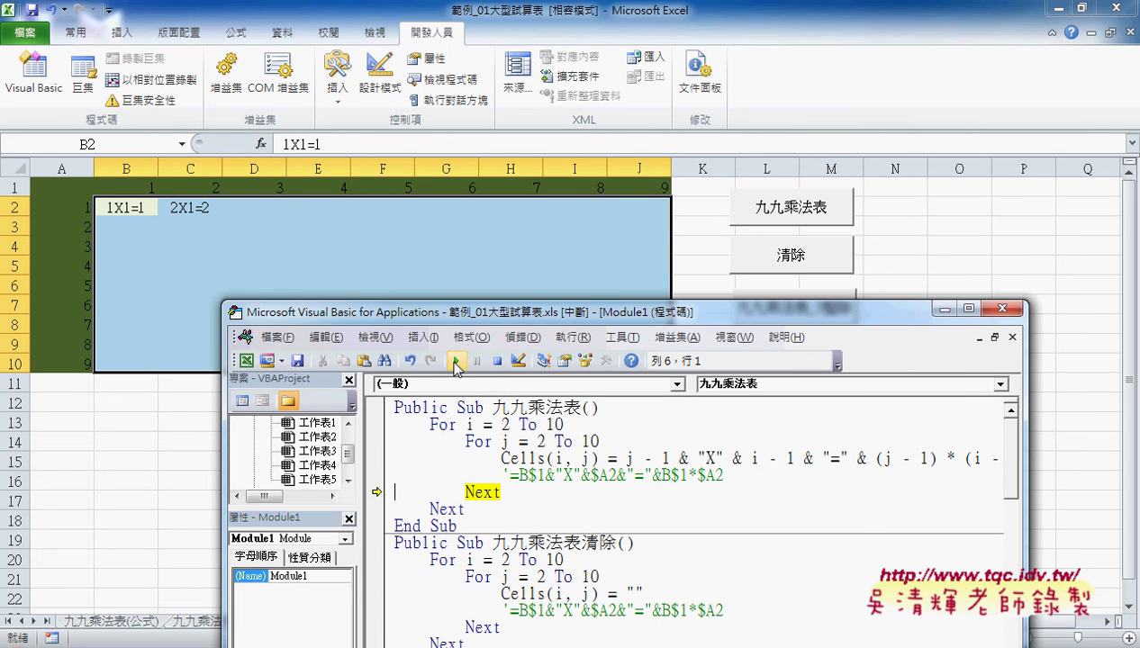
- Finish the fill macro so B2:J10 shows 1X1=1 through 9X9=81, and highlight its code
{"action": "left_click", "coordinate": [456, 361]}
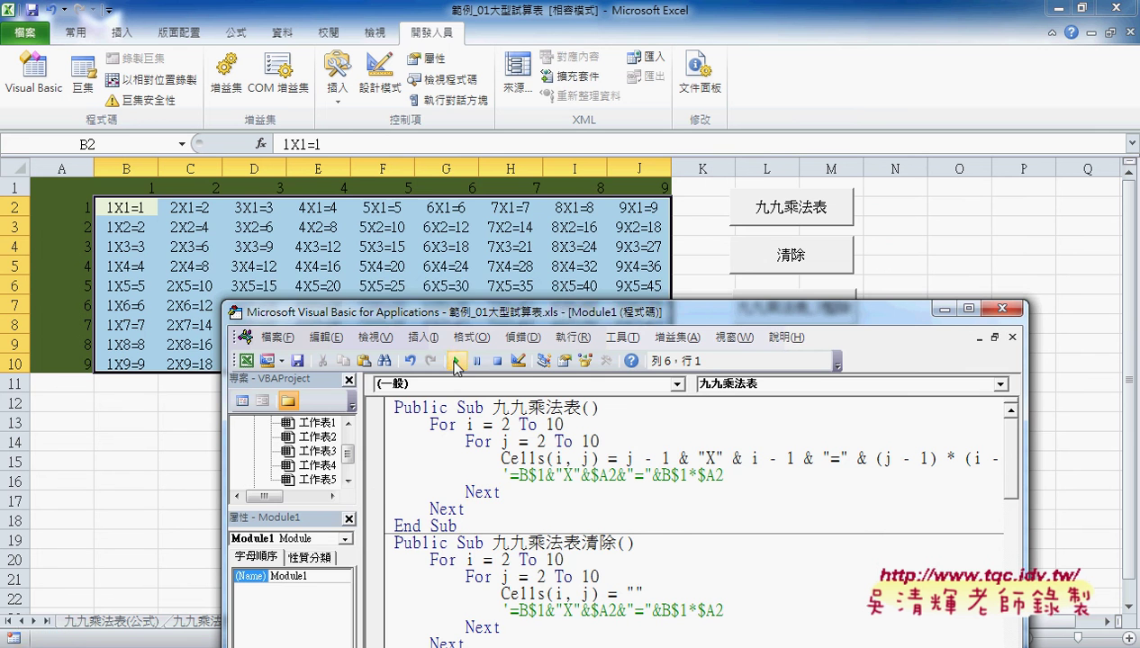
{"action": "mouse_move", "coordinate": [465, 315]}
{"action": "left_mouse_down"}
{"action": "mouse_move", "coordinate": [469, 448]}
{"action": "mouse_move", "coordinate": [404, 241]}
{"action": "left_mouse_up"}
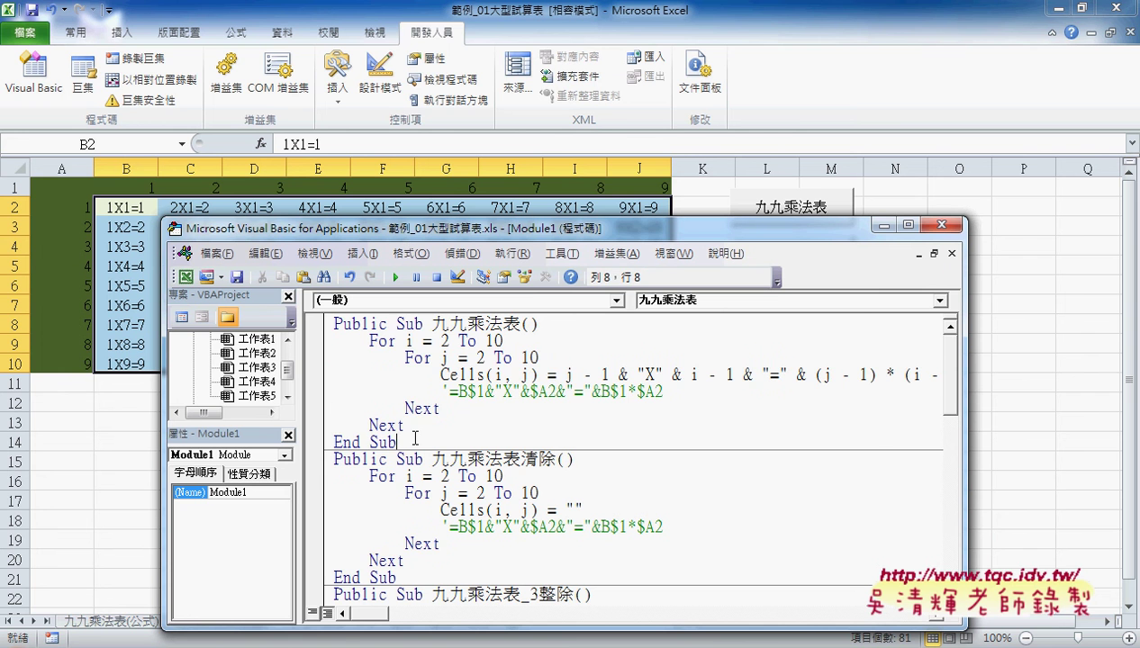
{"action": "left_click_drag", "start_coordinate": [397, 442], "coordinate": [330, 324]}
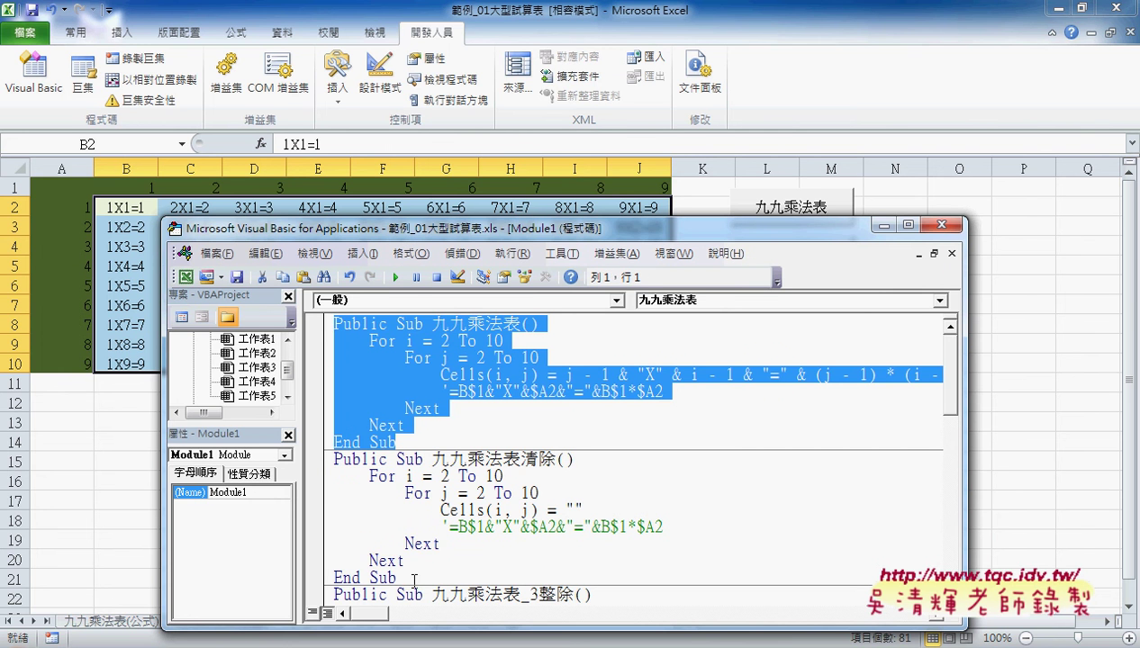
- Walk through the clear macro's code and its Cells(i, j) = "" line, then close the VBA editor
{"action": "left_click_drag", "start_coordinate": [407, 577], "coordinate": [329, 454]}
{"action": "left_click_drag", "start_coordinate": [521, 461], "coordinate": [538, 462]}
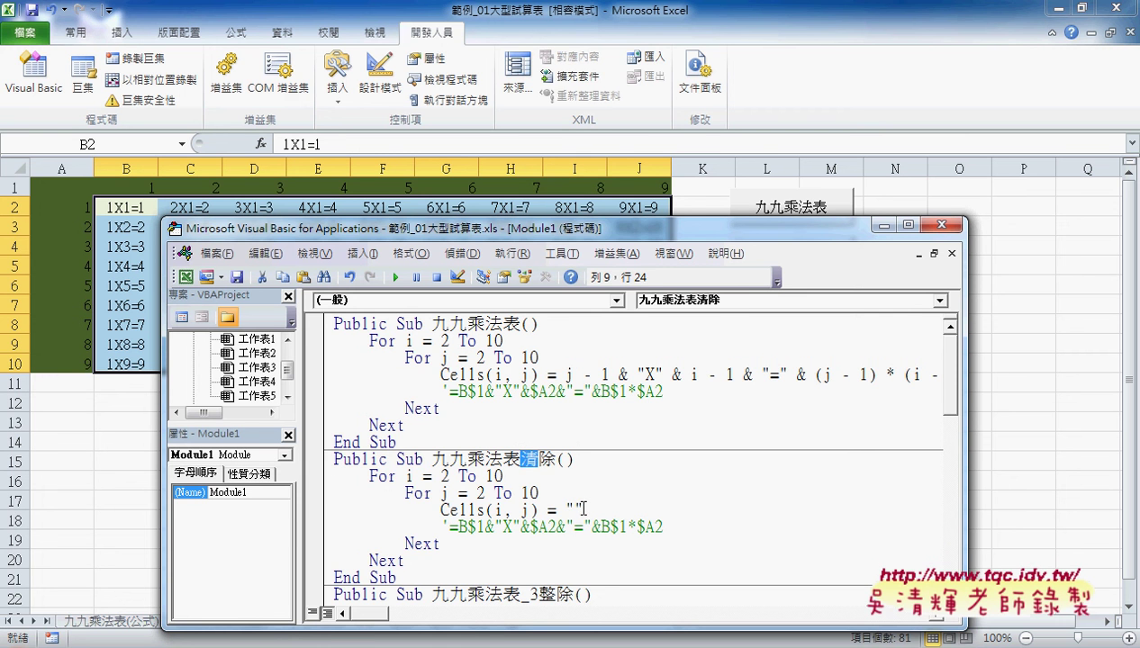
{"action": "left_click_drag", "start_coordinate": [581, 509], "coordinate": [564, 509]}
{"action": "left_click_drag", "start_coordinate": [566, 374], "coordinate": [965, 372]}
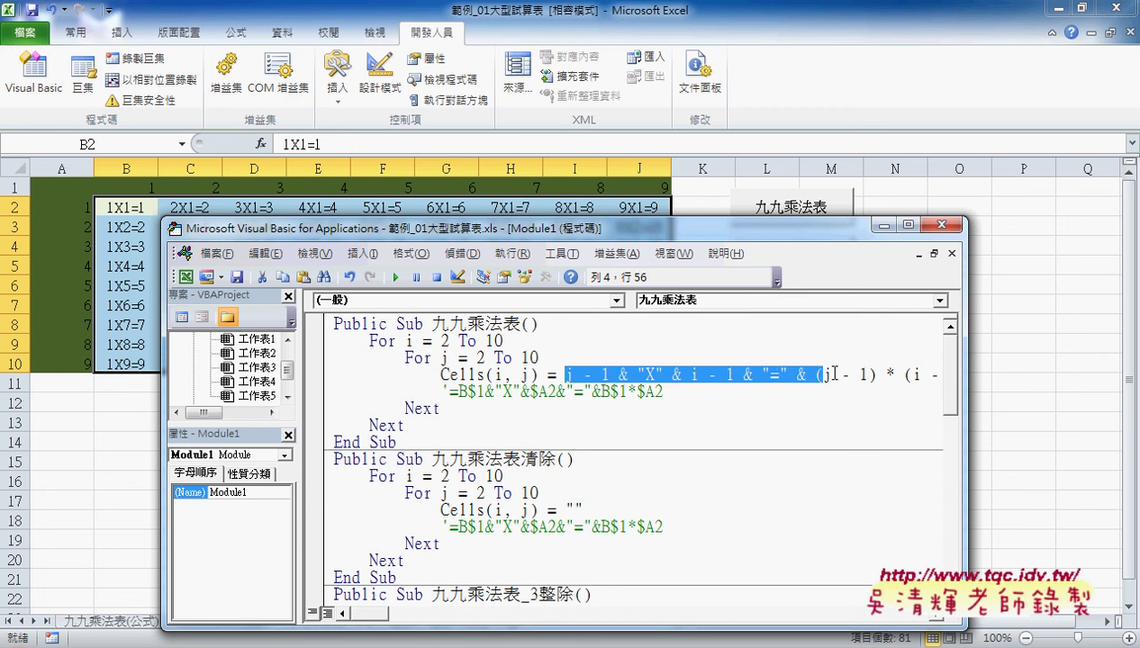
{"action": "left_click", "coordinate": [423, 510], "text": "shift"}
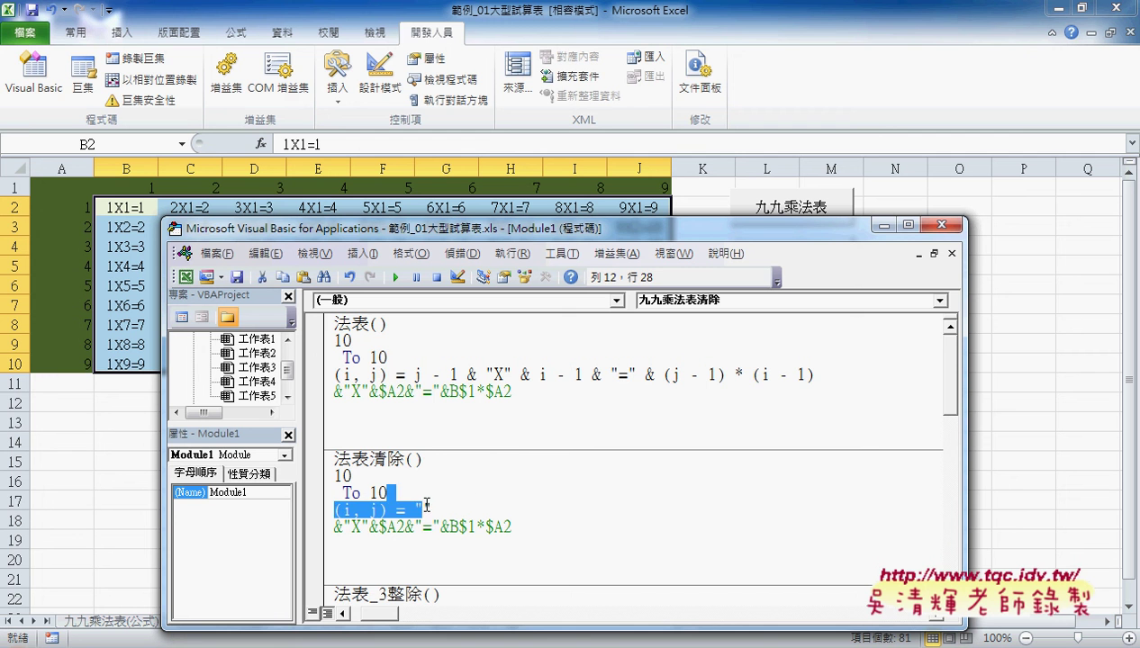
{"action": "left_click_drag", "start_coordinate": [378, 613], "coordinate": [365, 613]}
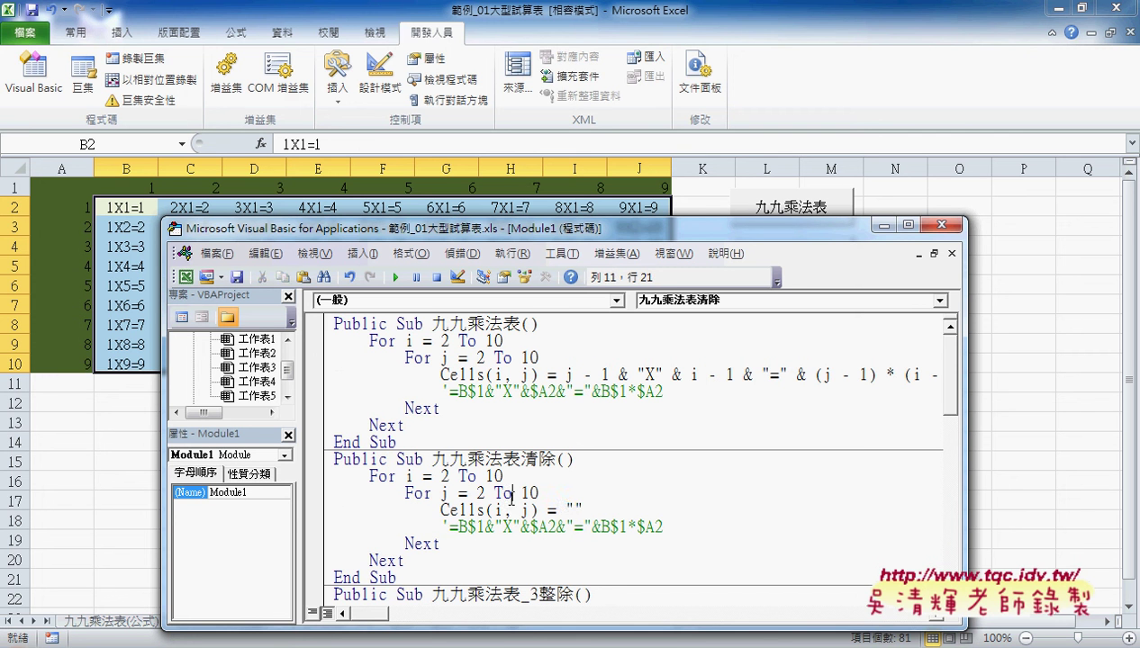
{"action": "left_click_drag", "start_coordinate": [582, 509], "coordinate": [564, 510]}
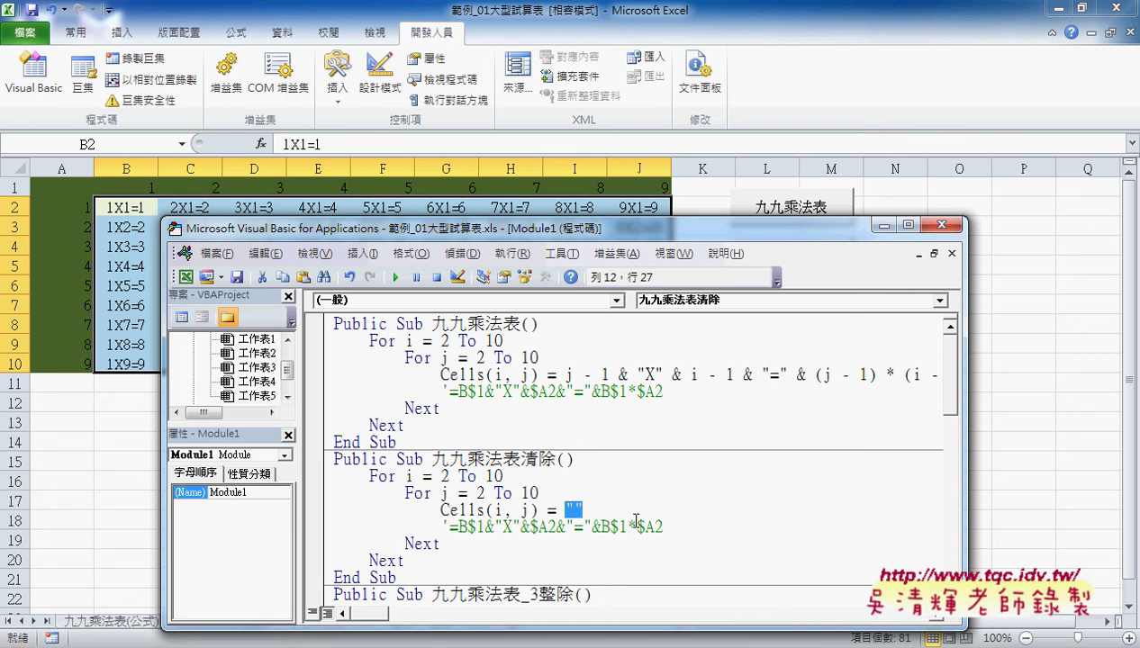
{"action": "left_click", "coordinate": [1020, 418]}
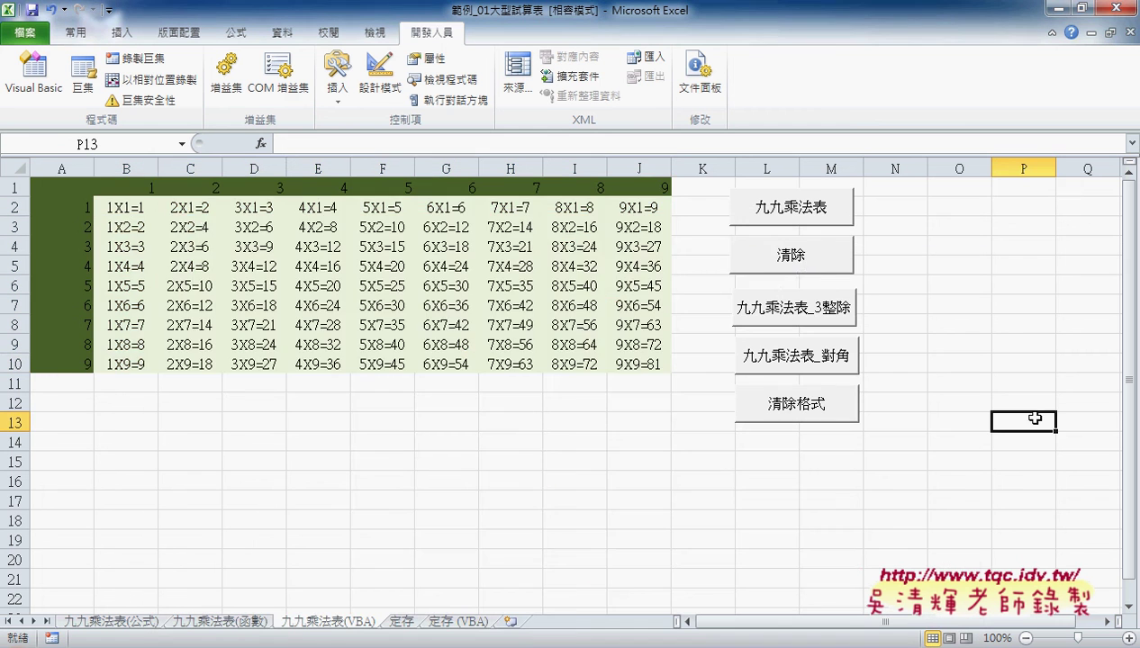
- Clear and refill the table twice, highlight rows 3, 6, 9 with 九九乘法表_3整除, then run 清除格式
{"action": "left_click", "coordinate": [780, 262]}
{"action": "left_click", "coordinate": [800, 218]}
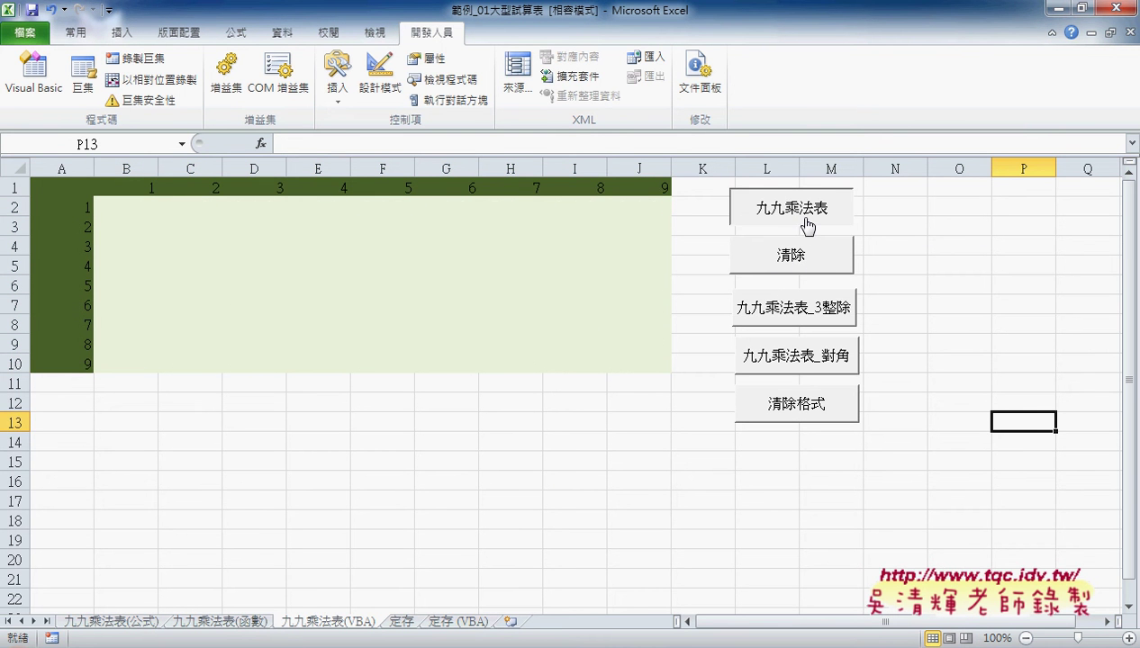
{"action": "left_click", "coordinate": [807, 258]}
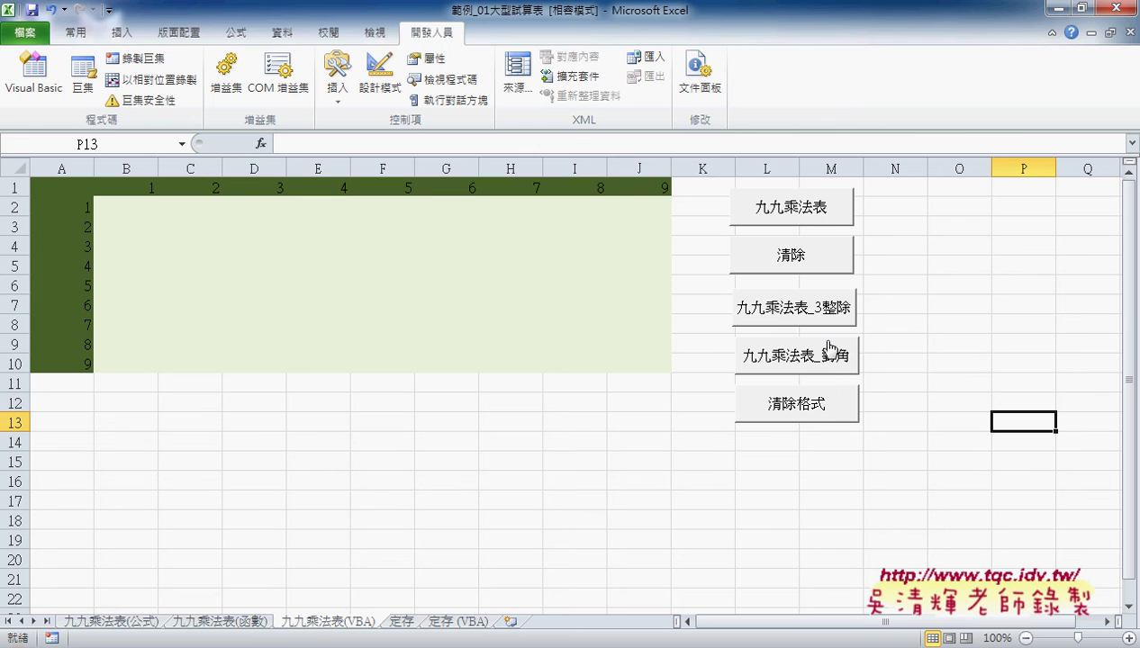
{"action": "left_click", "coordinate": [815, 217]}
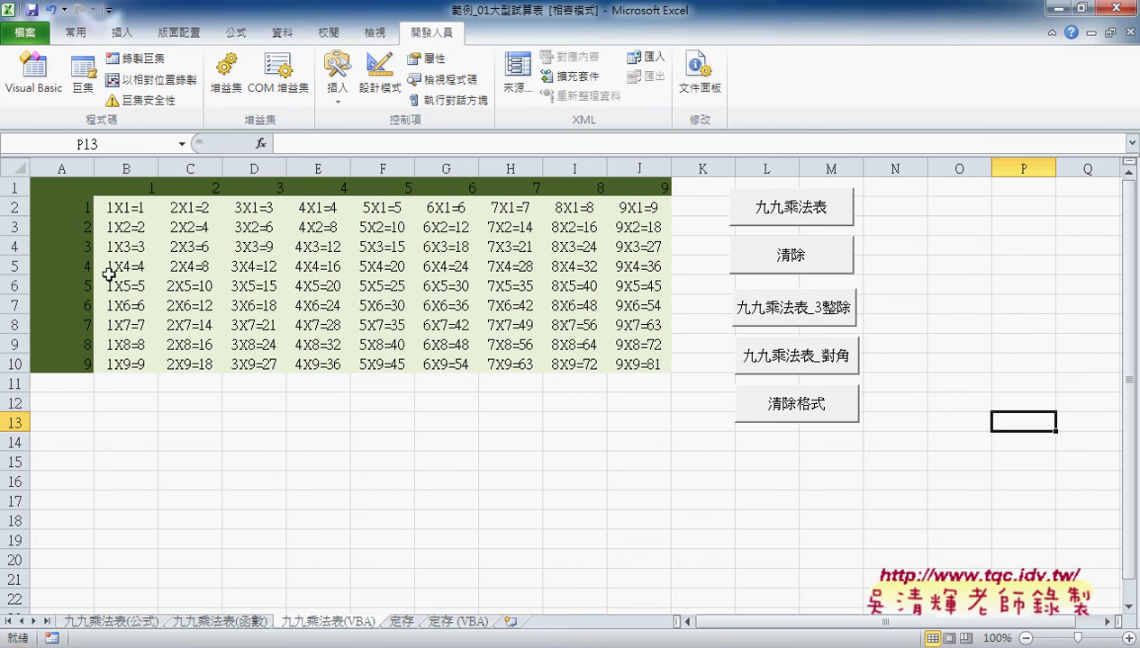
{"action": "left_click", "coordinate": [788, 312]}
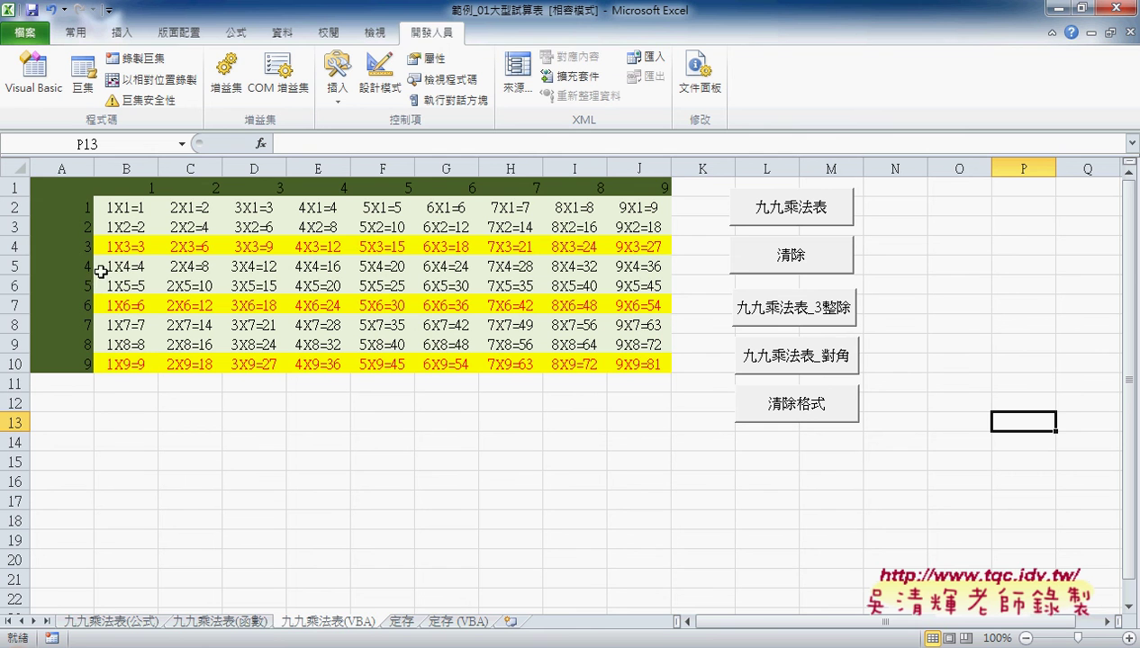
{"action": "left_click", "coordinate": [809, 412]}
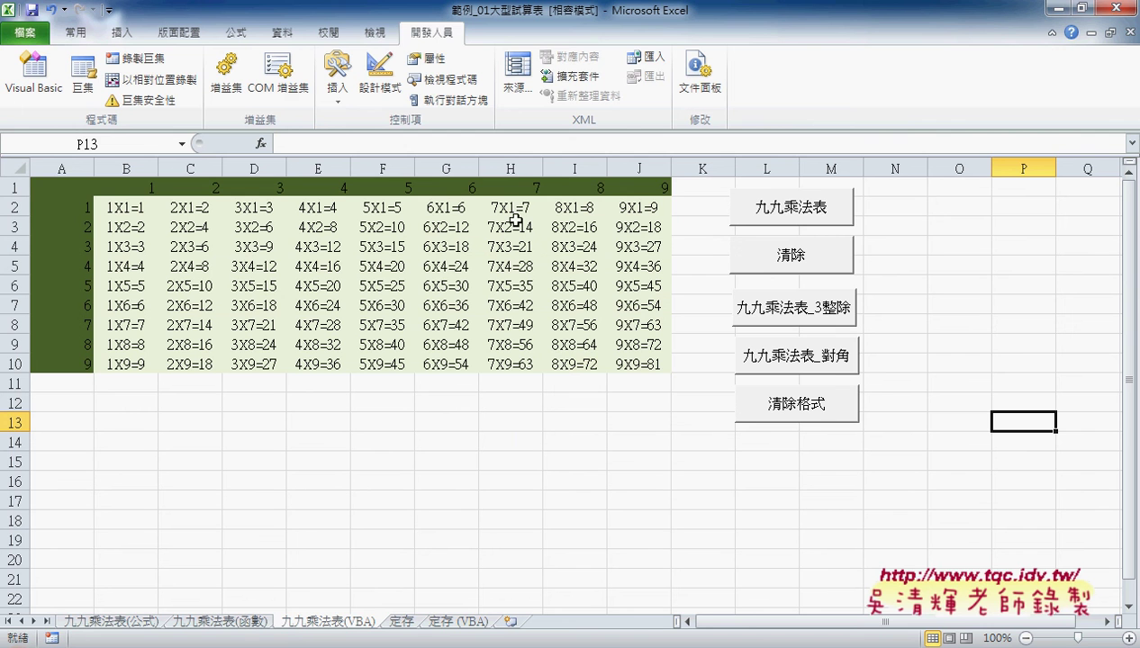
- Run 九九乘法表_對角 to mark both diagonals yellow, then remove it with 清除格式
{"action": "left_click", "coordinate": [837, 362]}
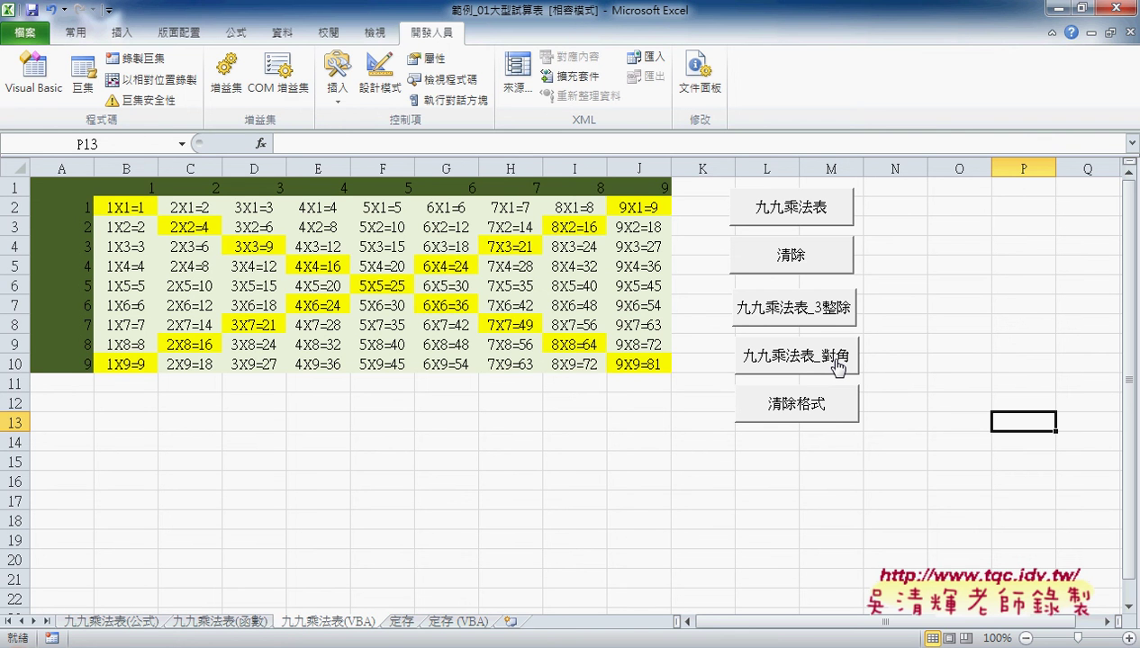
{"action": "left_click", "coordinate": [816, 412]}
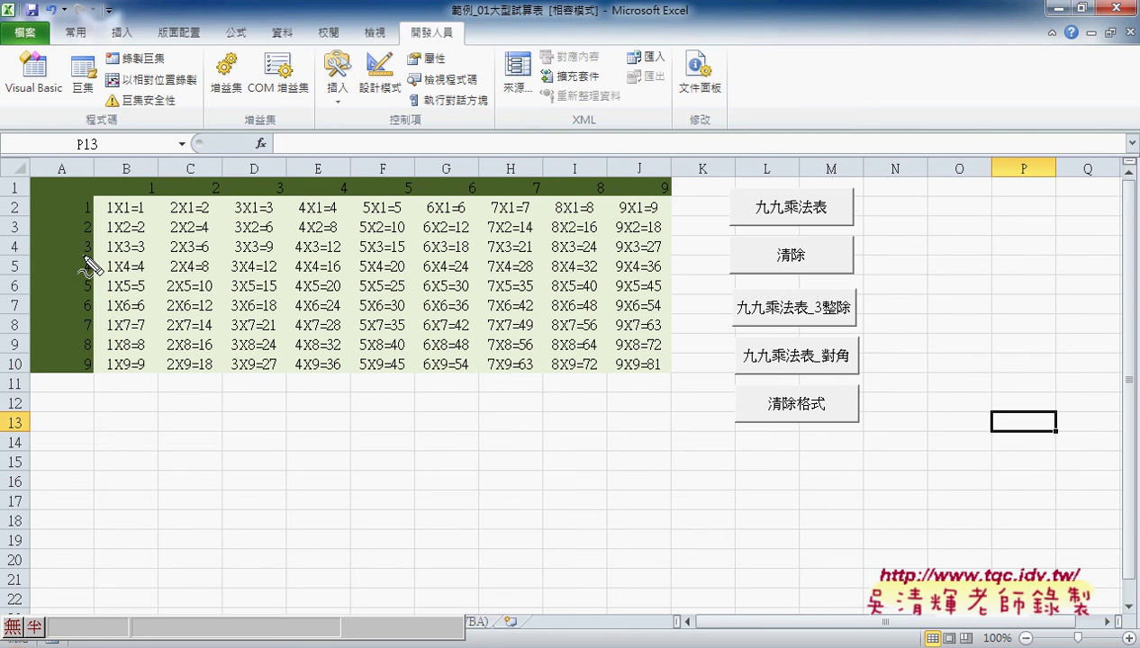
{"action": "left_click_drag", "start_coordinate": [90, 238], "coordinate": [89, 240]}
{"action": "left_click_drag", "start_coordinate": [91, 300], "coordinate": [86, 311]}
{"action": "left_click_drag", "start_coordinate": [90, 369], "coordinate": [88, 371]}
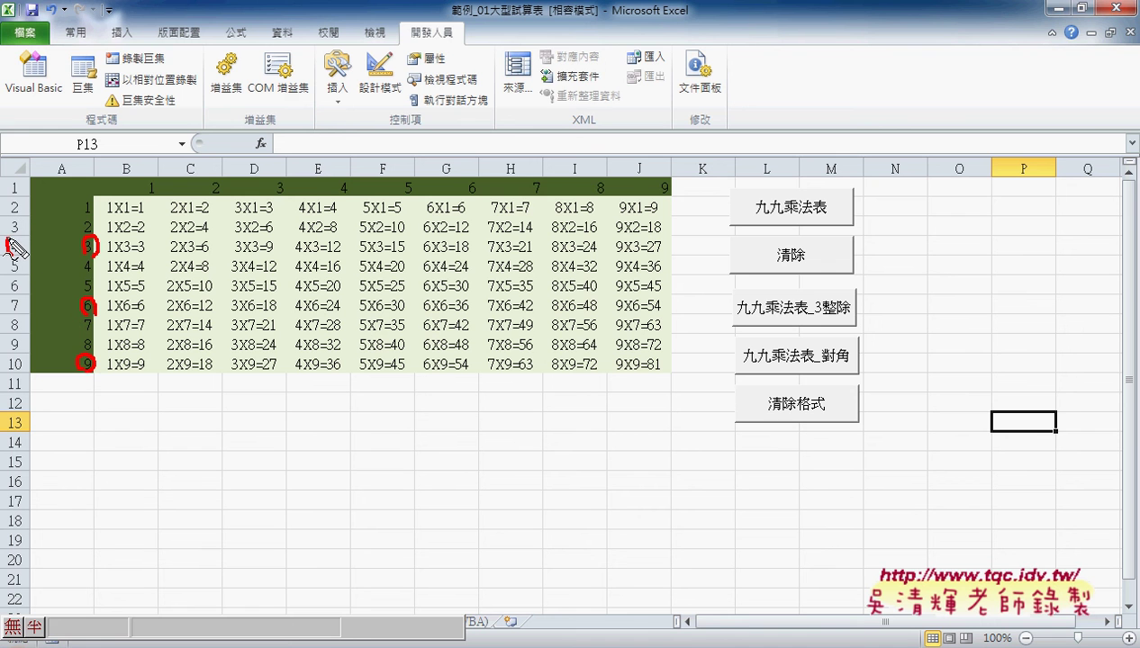
{"action": "left_click_drag", "start_coordinate": [15, 236], "coordinate": [12, 239]}
{"action": "left_click_drag", "start_coordinate": [97, 236], "coordinate": [674, 256]}
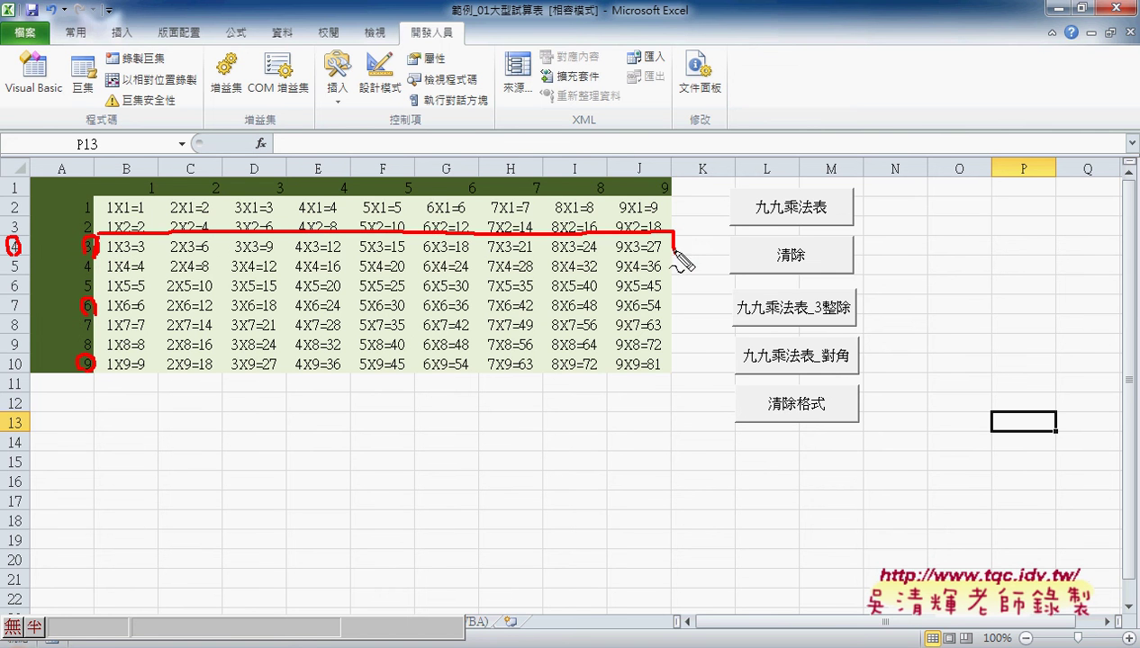
{"action": "left_click_drag", "start_coordinate": [99, 256], "coordinate": [675, 239]}
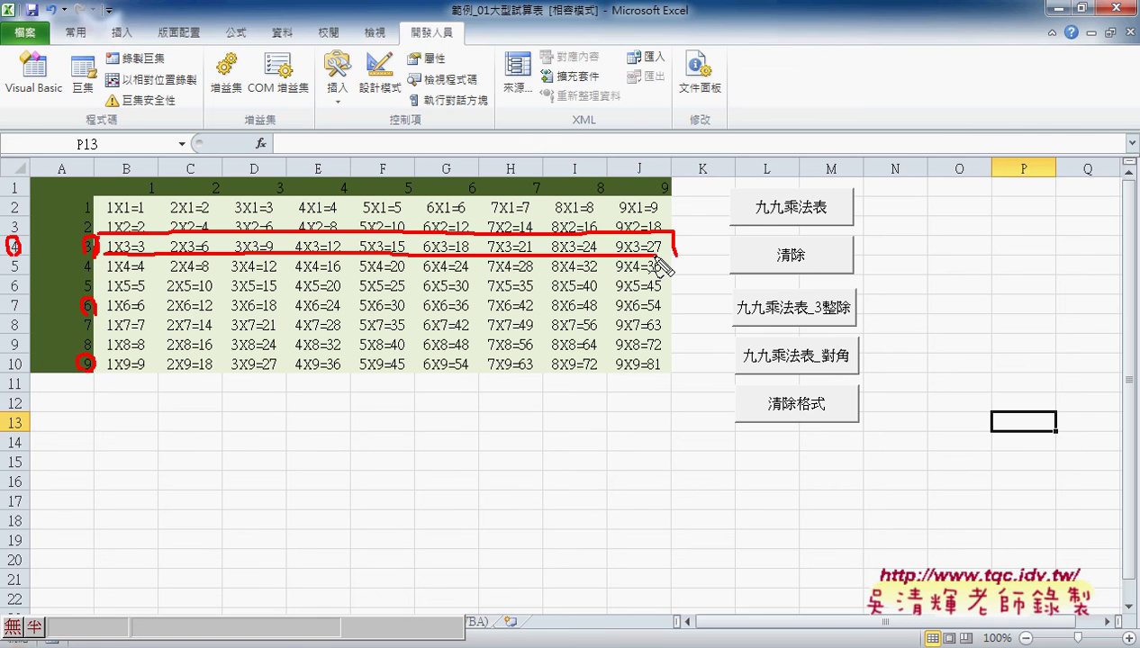